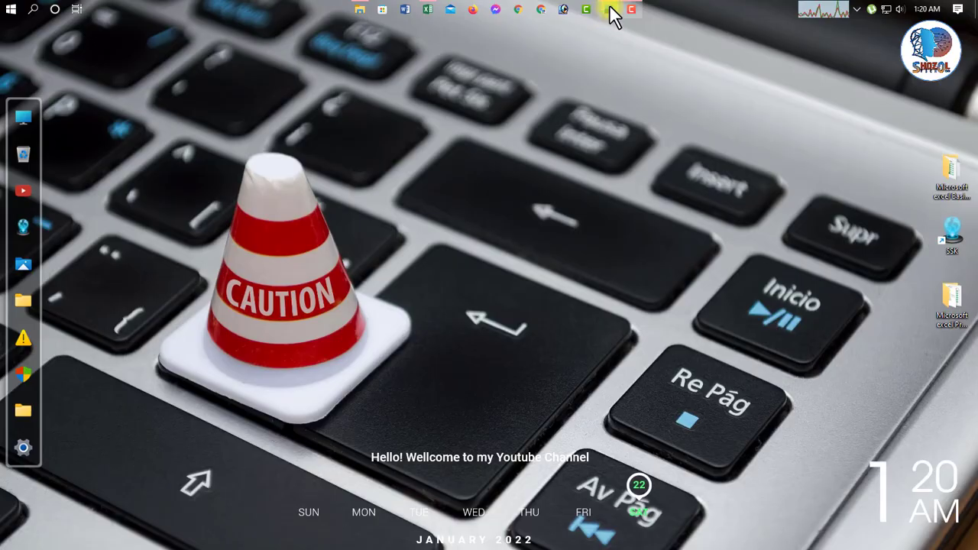
- Read the Project-1 salary sheet instructions in the image Microsoft excel Project-1.jpg
click(611, 11)
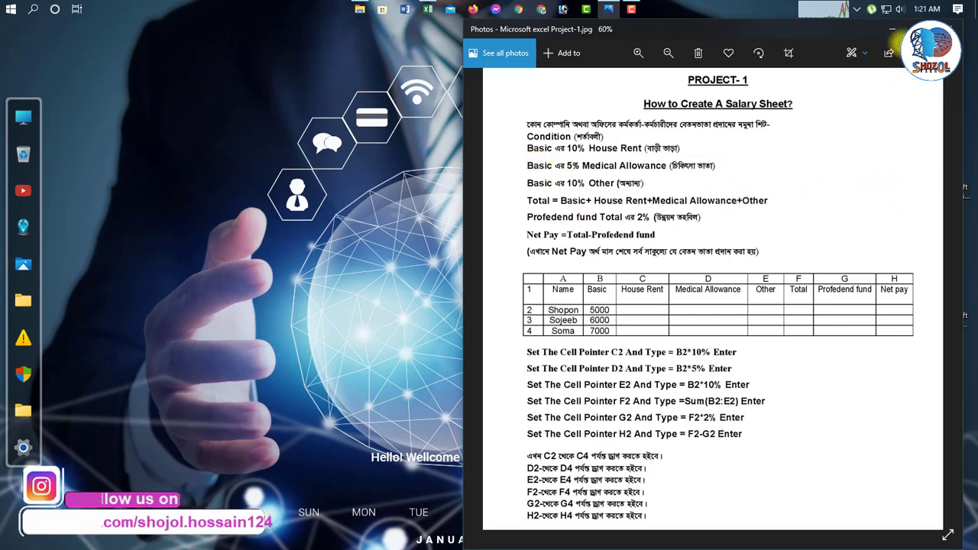
click(892, 31)
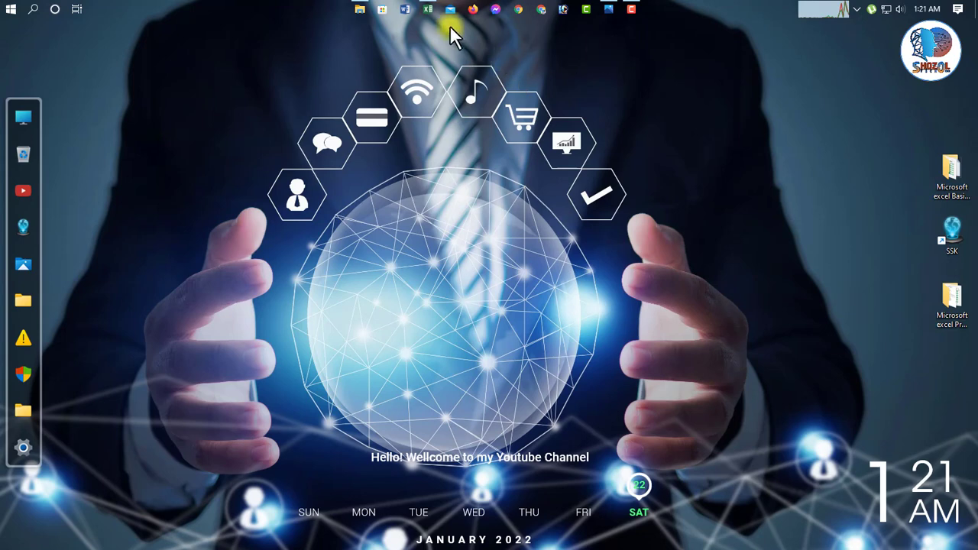
- Switch to the Excel workbook and add a new blank worksheet
click(428, 9)
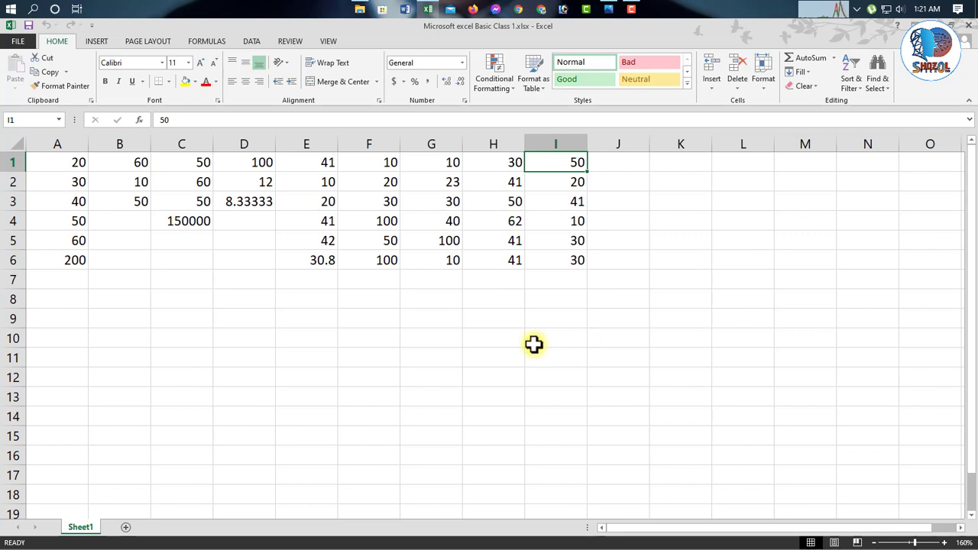
click(126, 529)
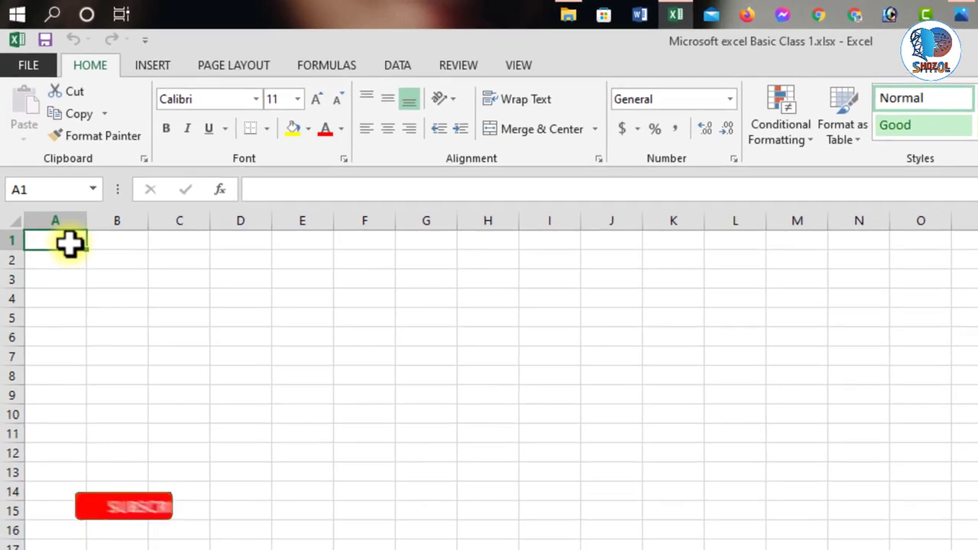
- Enter the header Name in cell A1 and Basict in cell B1
text(B)
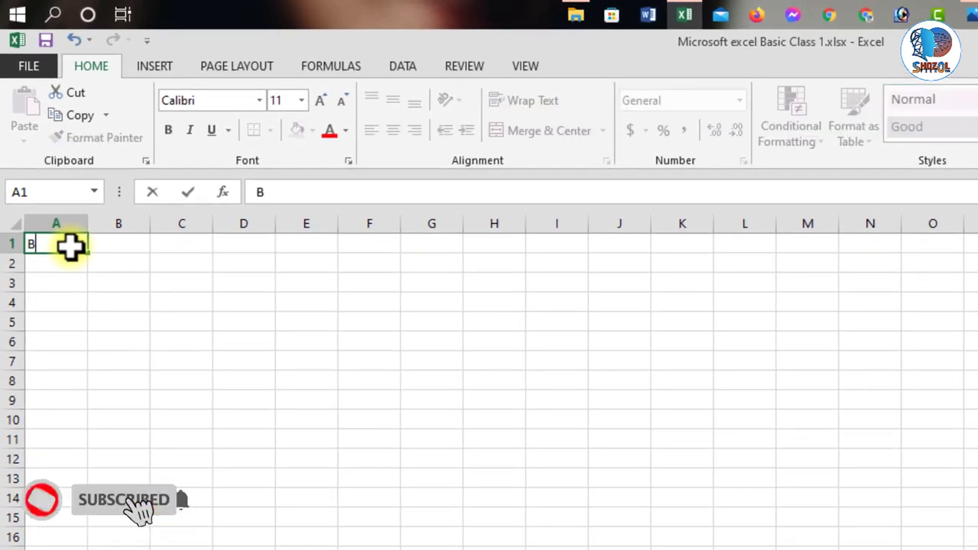
key(BackSpace)
text(Name)
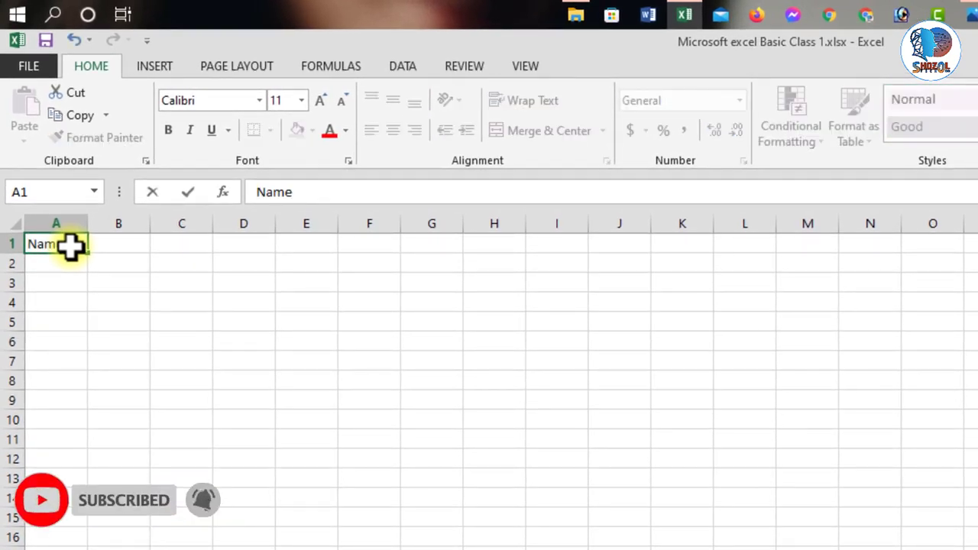
key(Tab)
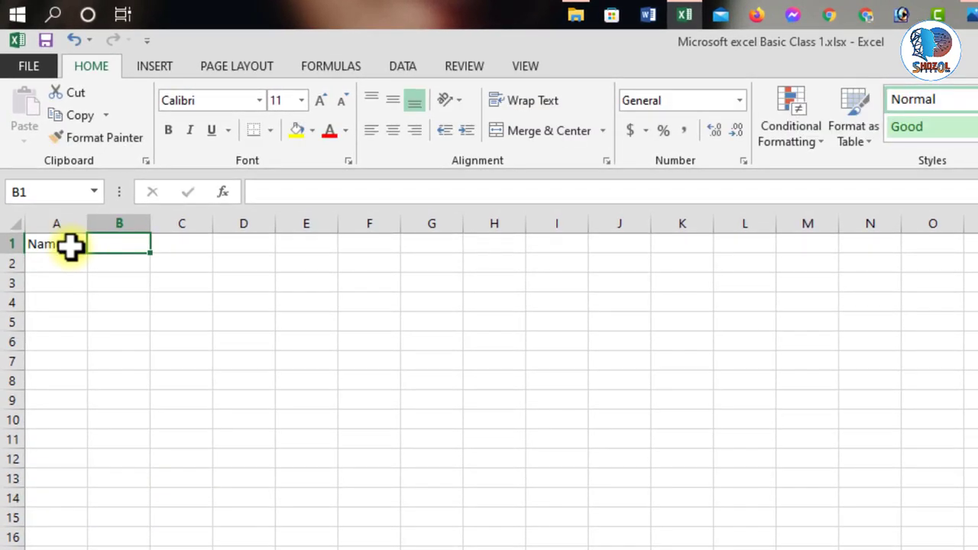
text(Bas)
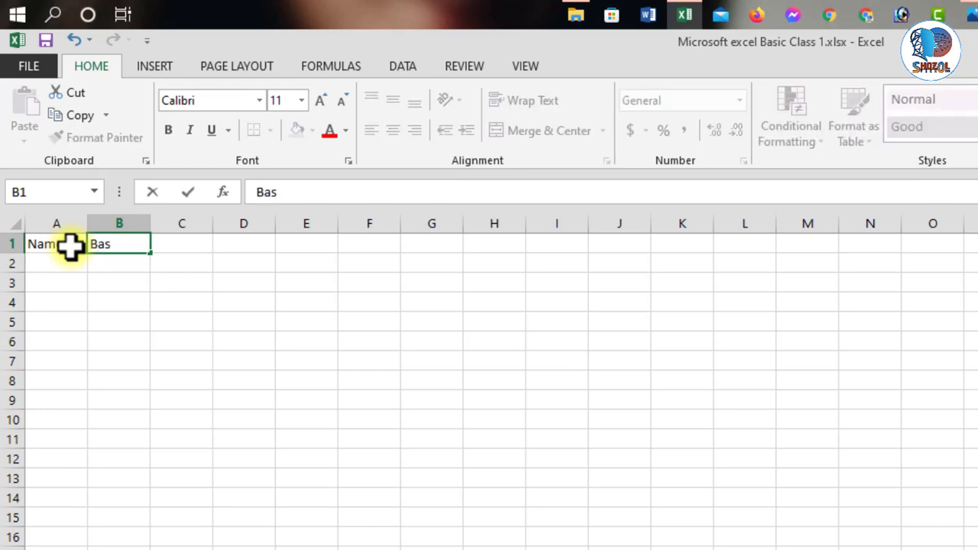
text(ict)
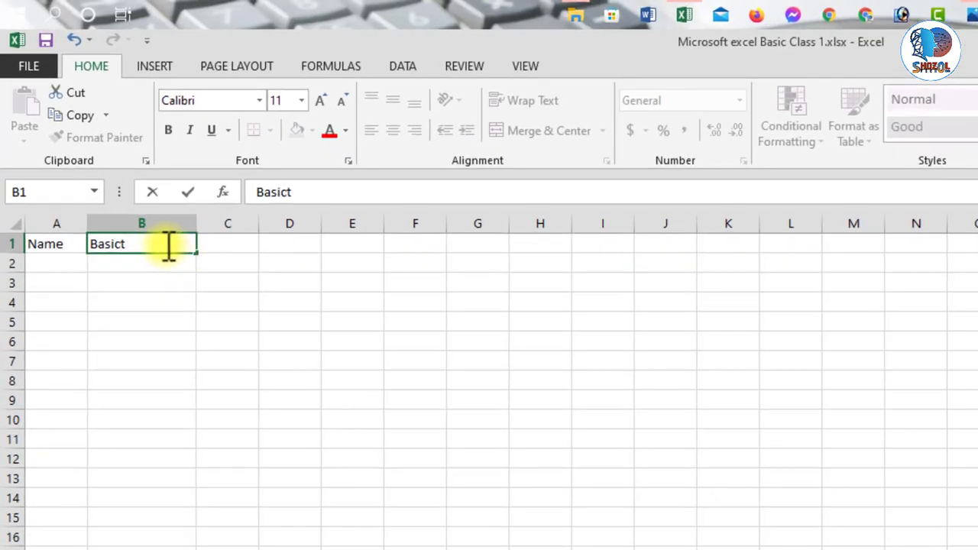
- Enter the headers House Rent in cell C1 and Medical Allowance in cell D1
click(211, 247)
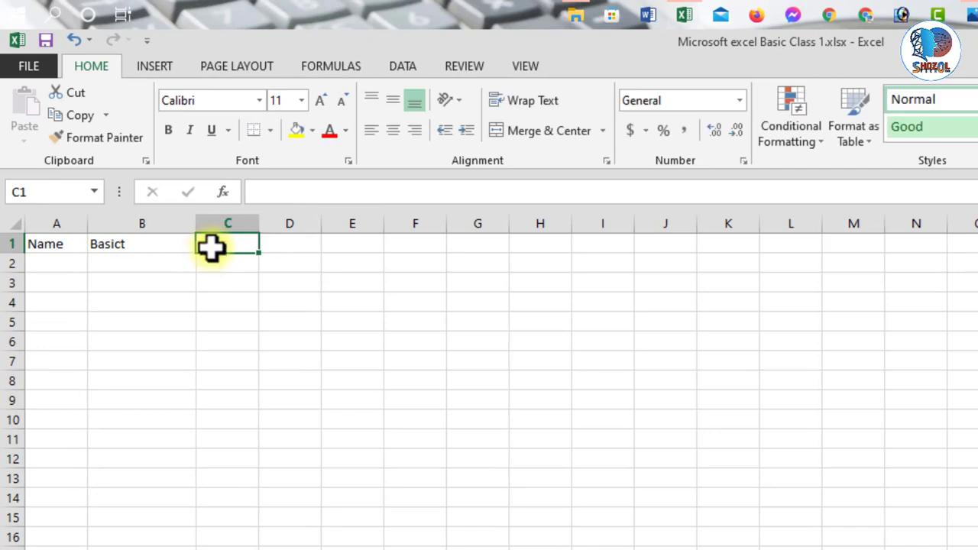
text(Hous)
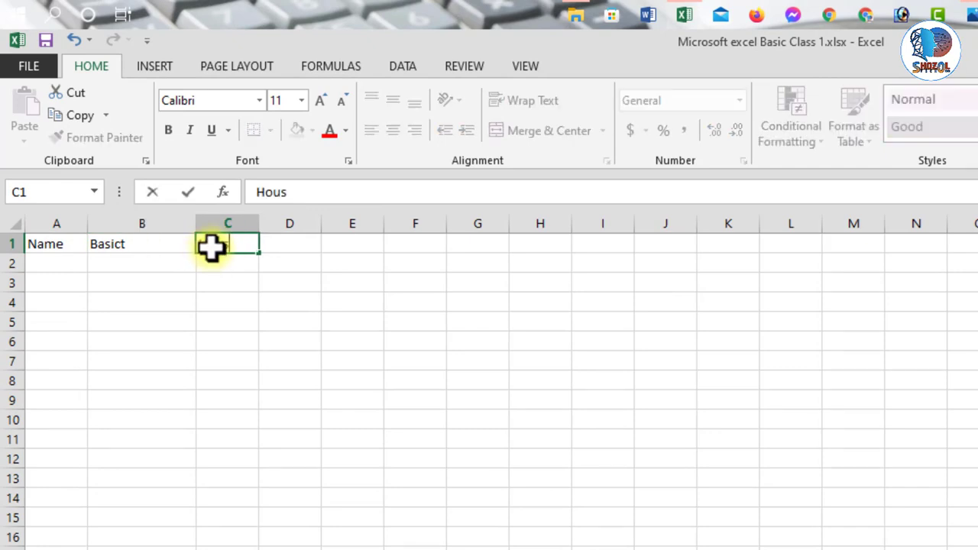
text(e Rent)
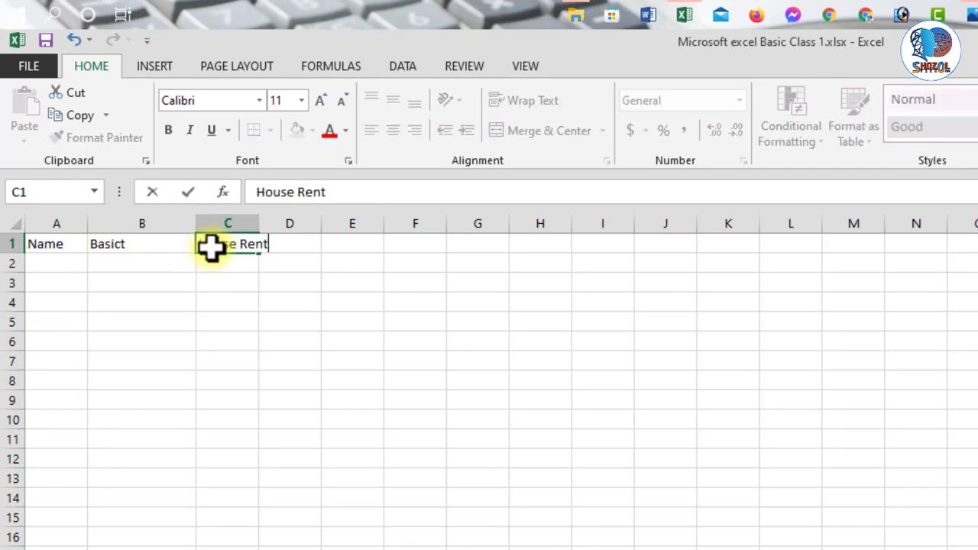
key(Tab)
text(Me)
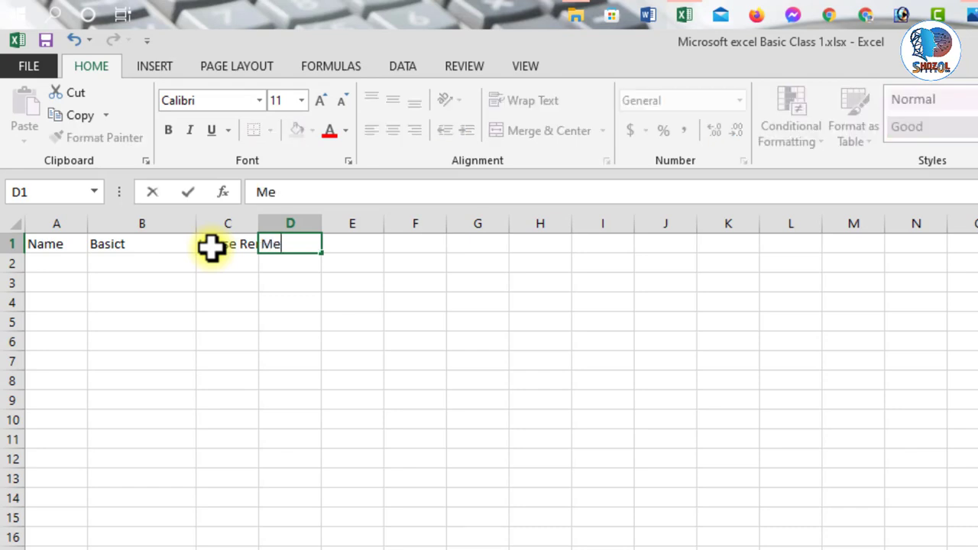
text(dical A)
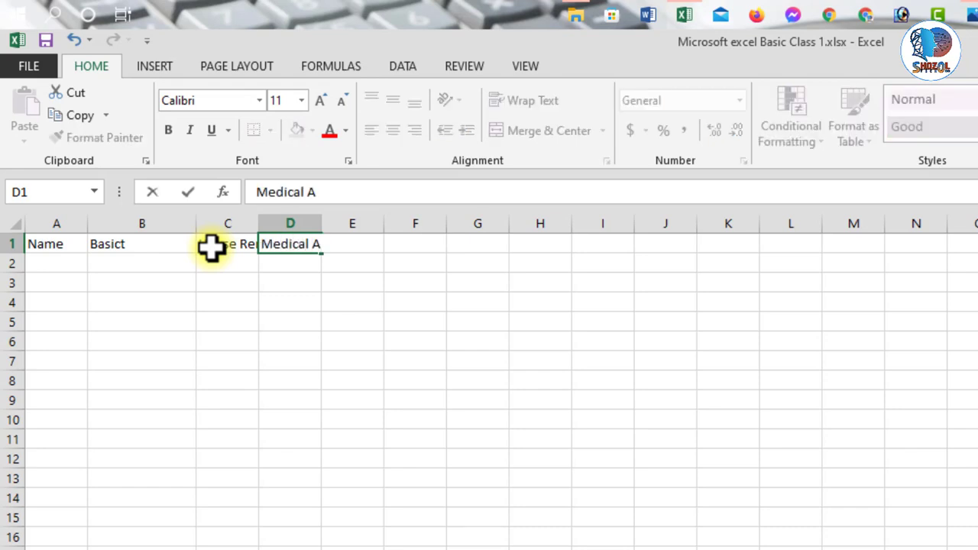
text(llowa)
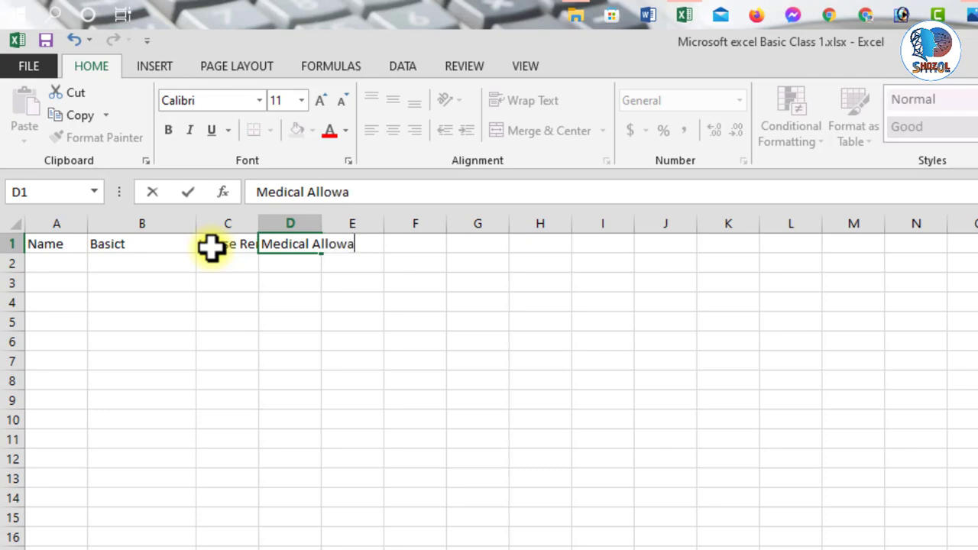
text(nce)
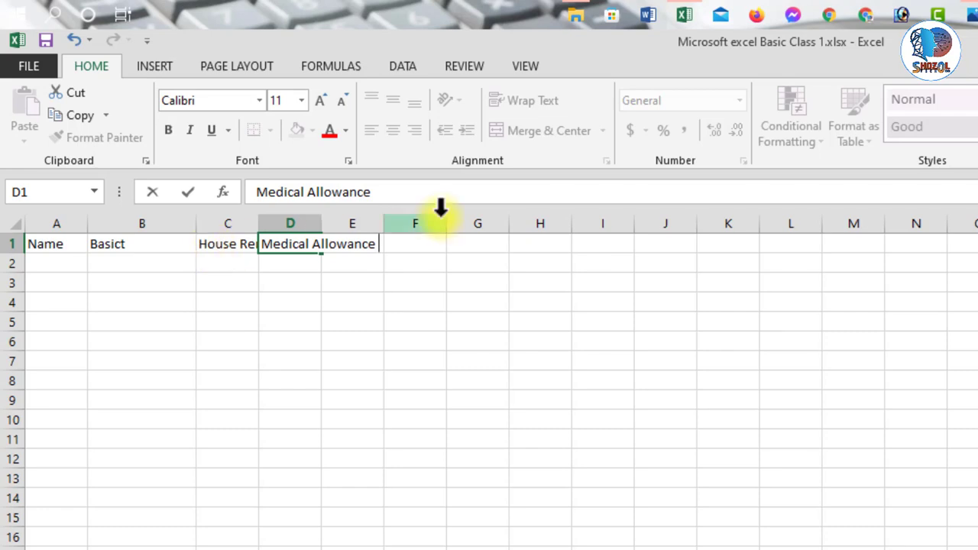
key(Tab)
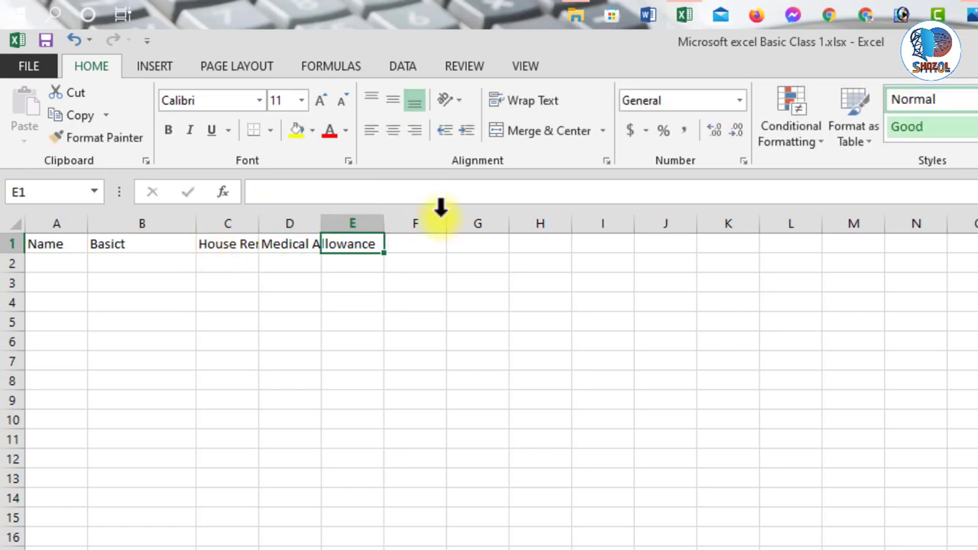
- Enter the headers Other in cell E1 and Total in cell F1
text(Other)
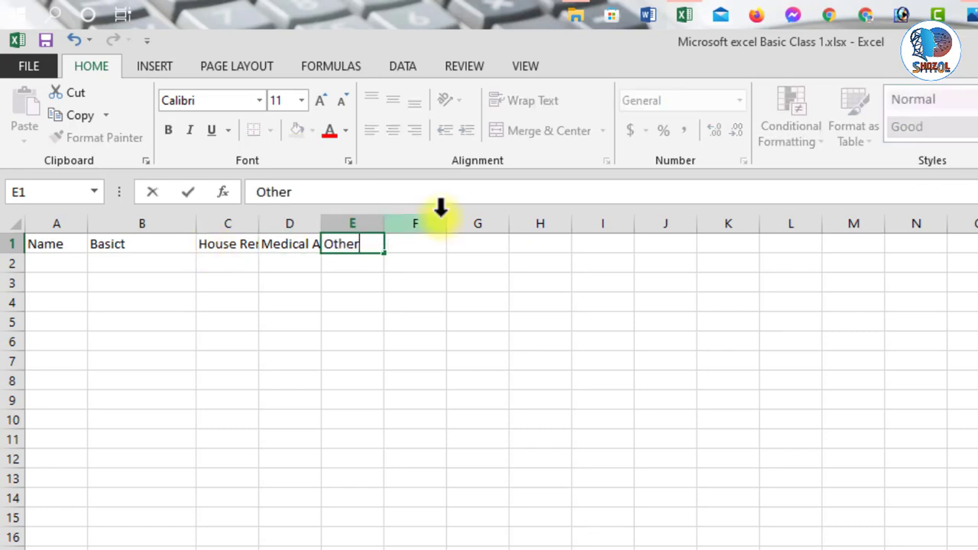
key(Tab)
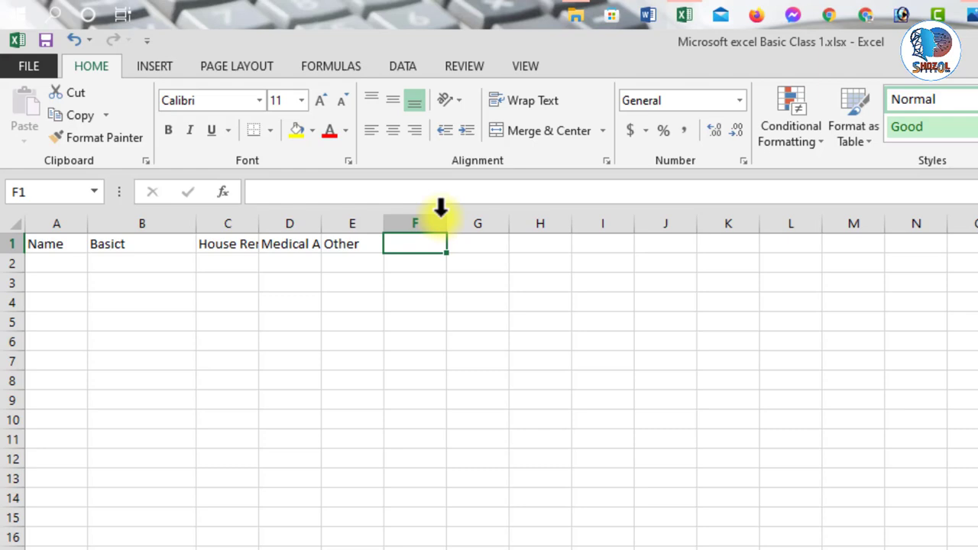
text(Total)
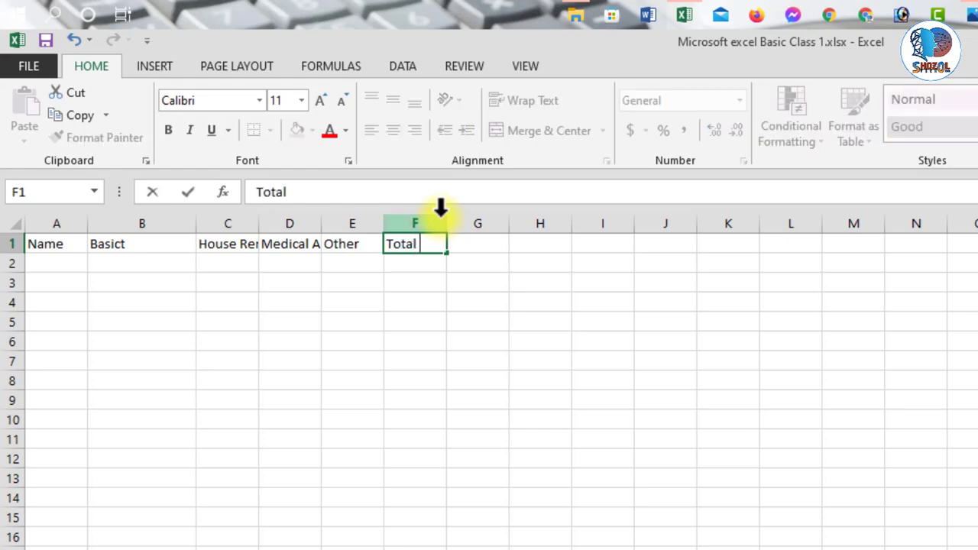
key(Tab)
- Enter the headers Profedent Fund in cell G1 and Net Pay in cell H1
text(Pro)
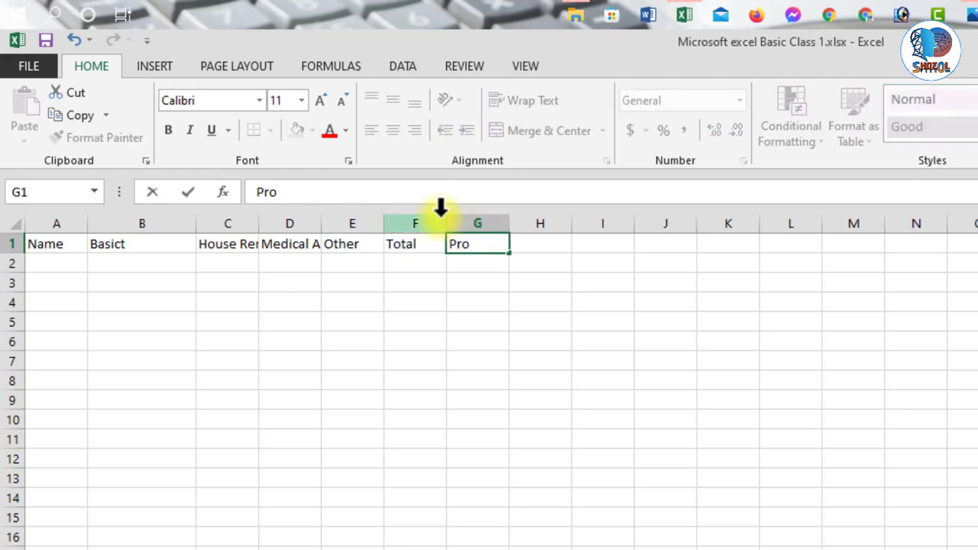
text(fedent)
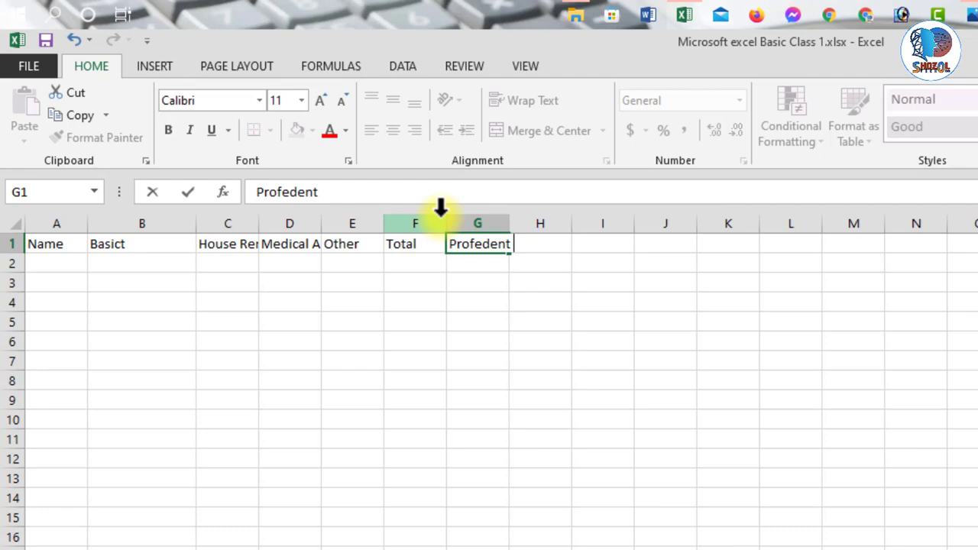
text( Fund)
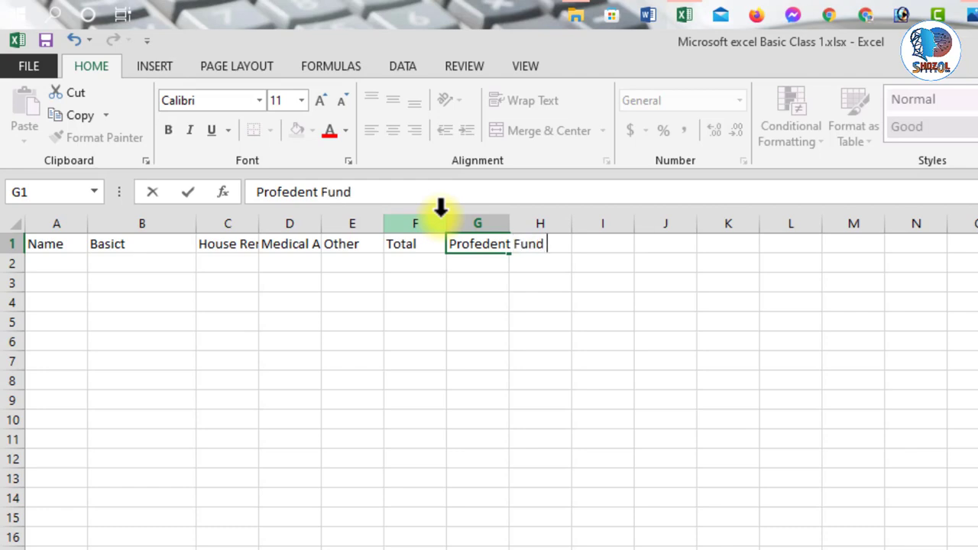
key(Tab)
text(Ne)
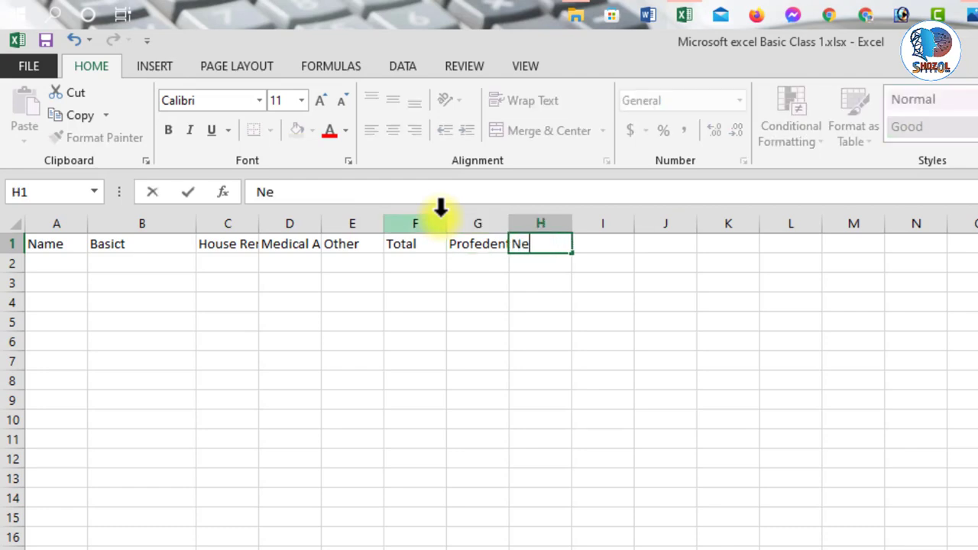
text(t Pay)
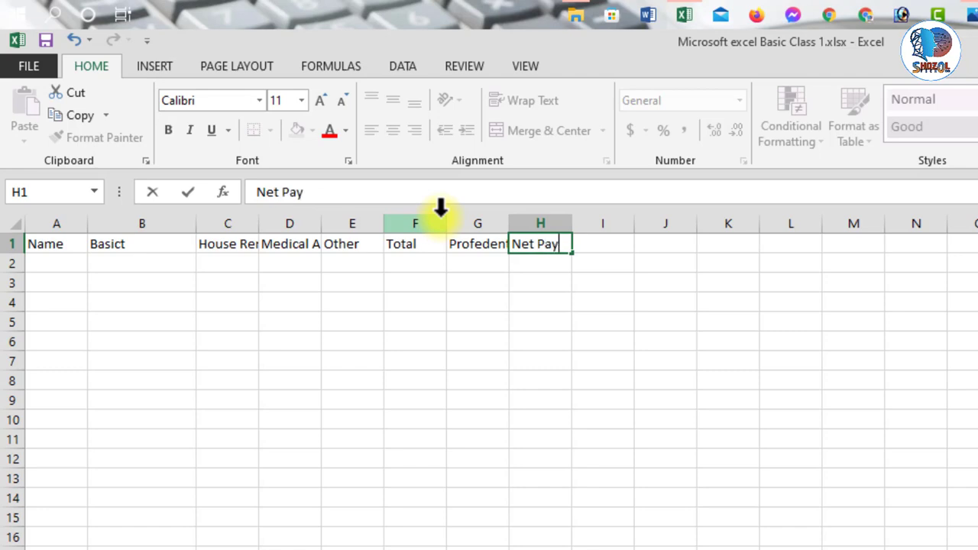
click(151, 244)
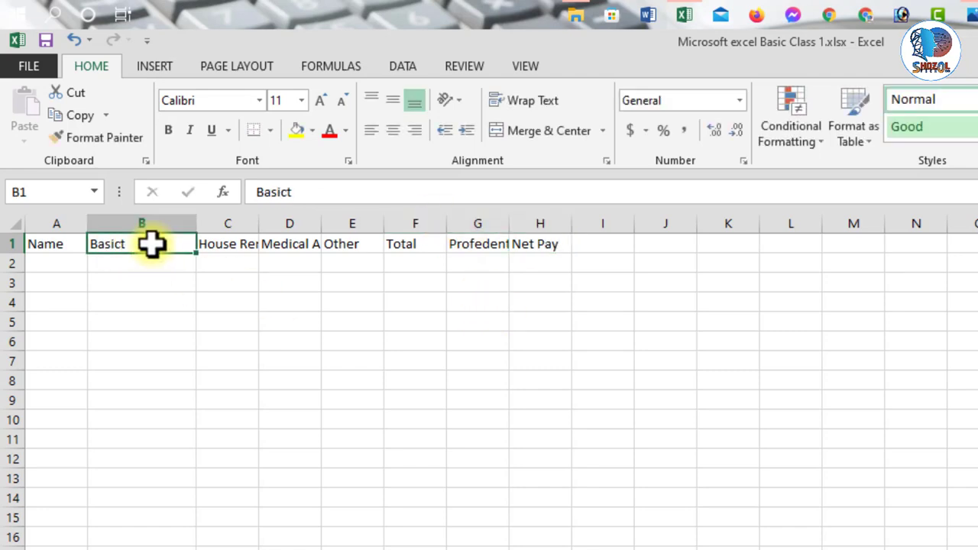
- Narrow column B so it closely fits the Basict header
click(62, 246)
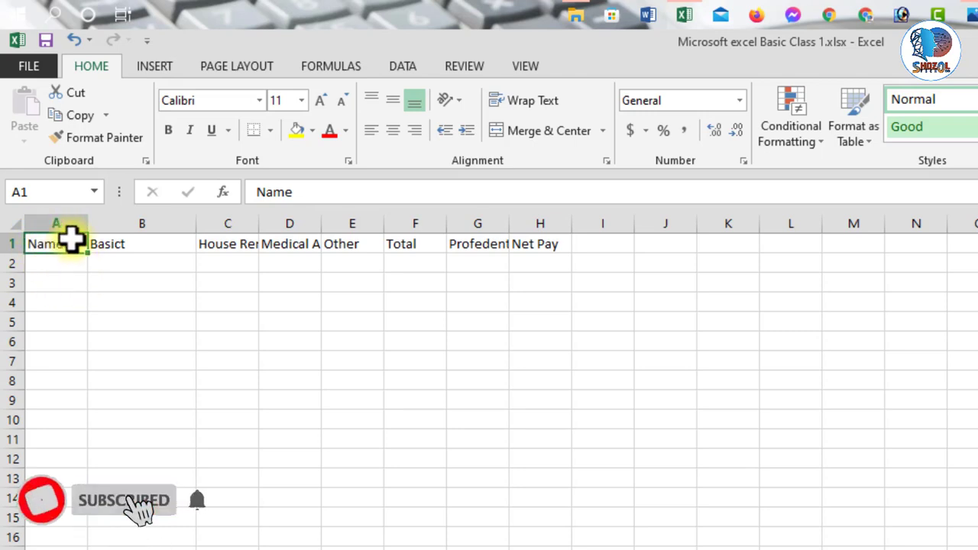
click(146, 241)
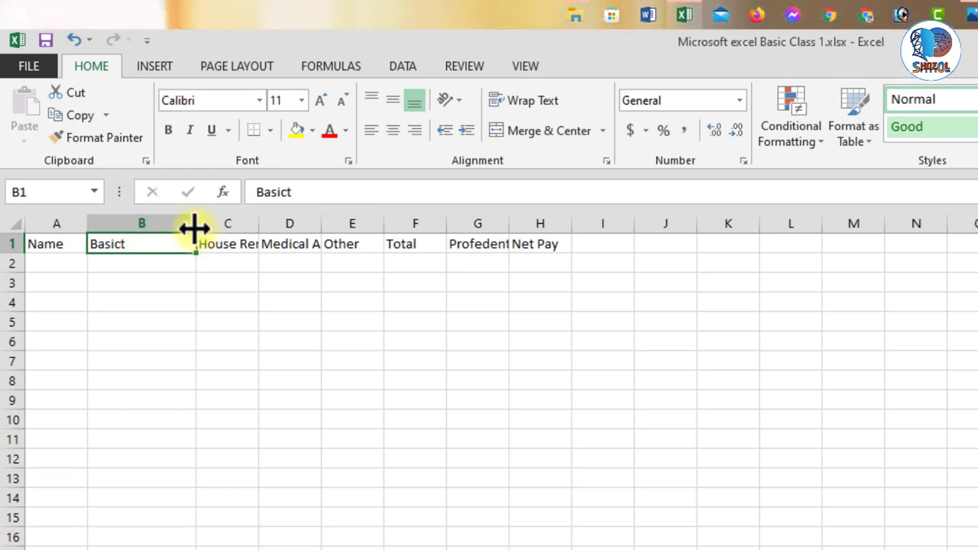
drag(195, 227, 140, 236)
click(116, 222)
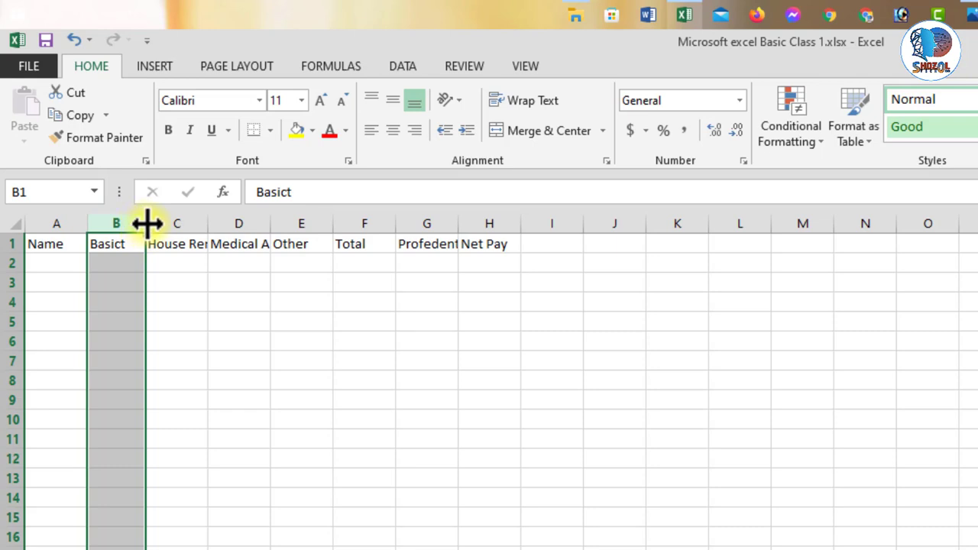
mouse_move(146, 223)
mouse_down()
mouse_move(190, 224)
mouse_move(136, 224)
mouse_up()
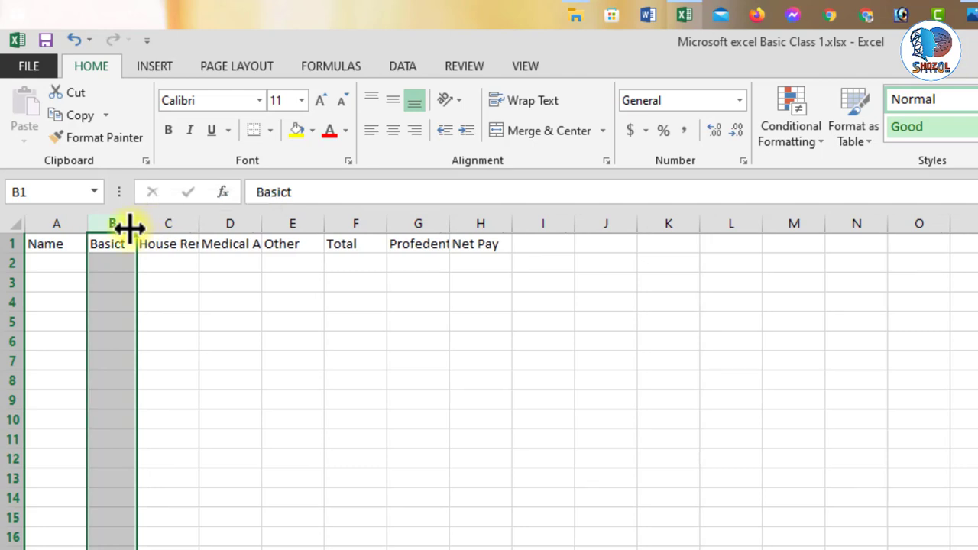
- Widen columns C and D so the House Rent and Medical Allowance headers fit completely
click(192, 223)
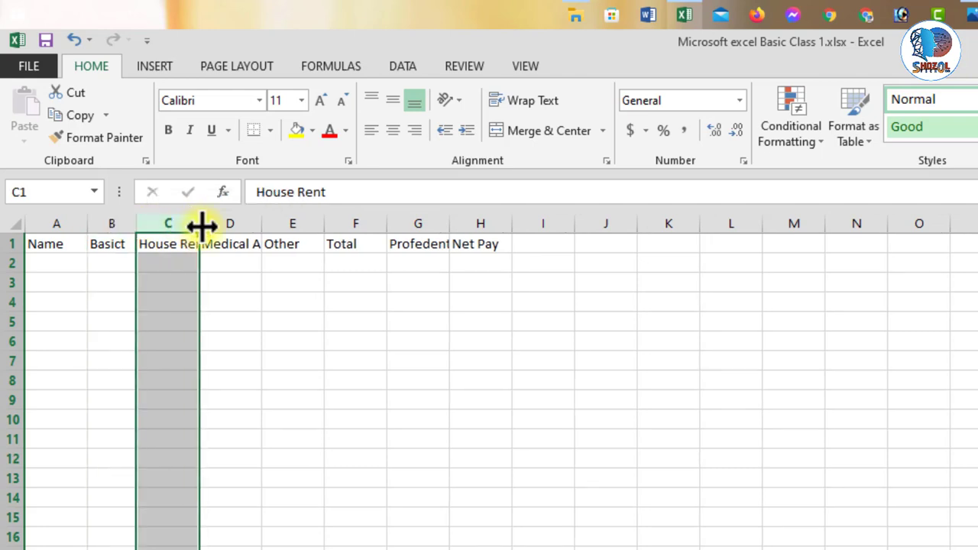
drag(199, 224, 236, 225)
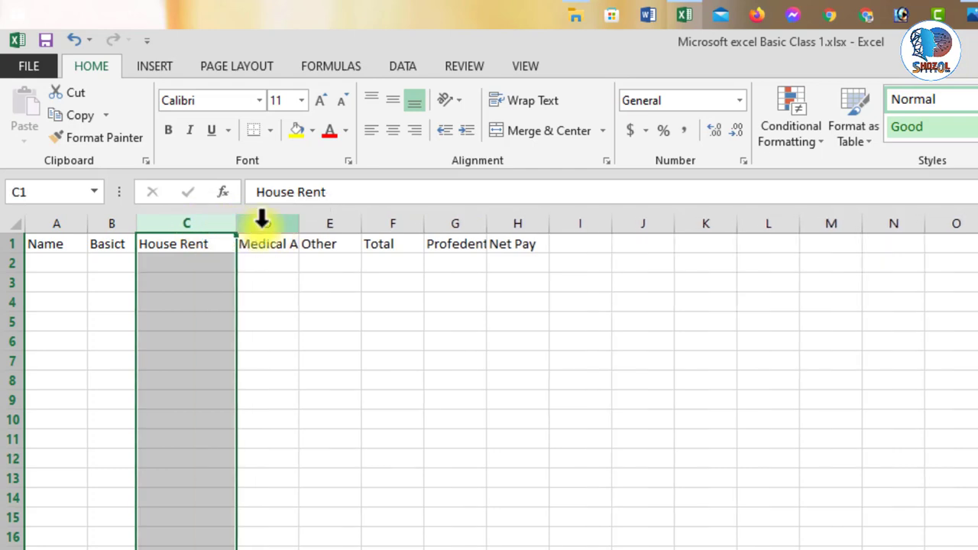
click(264, 223)
drag(297, 223, 344, 224)
click(376, 216)
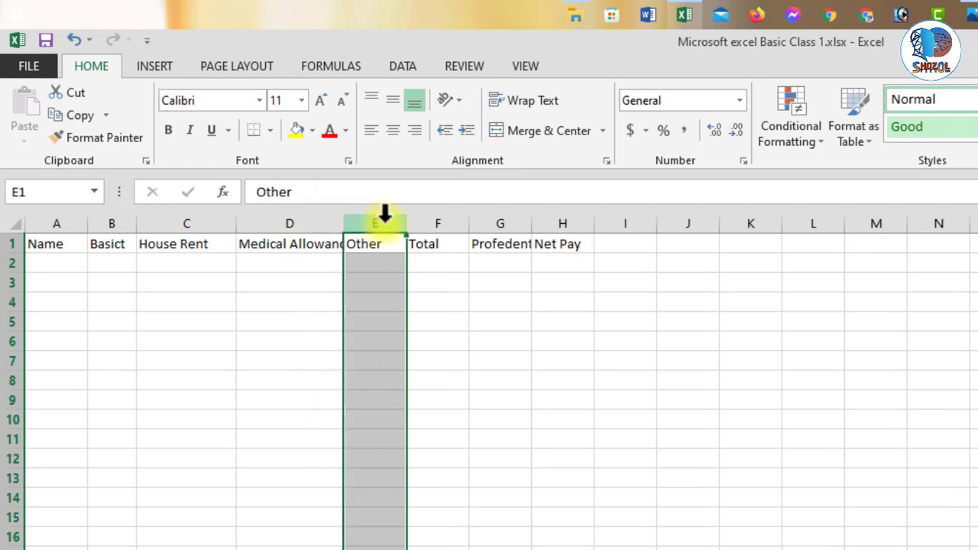
click(321, 215)
drag(339, 222, 367, 223)
- Widen column G so the Profedent Fund header fits completely, and select cell A2
click(406, 219)
click(461, 218)
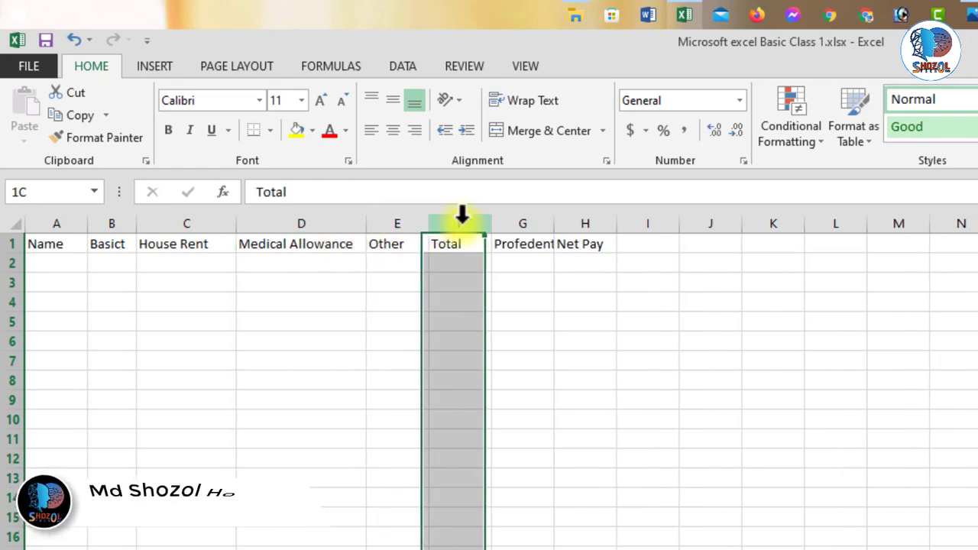
click(524, 218)
drag(555, 225, 608, 226)
click(74, 265)
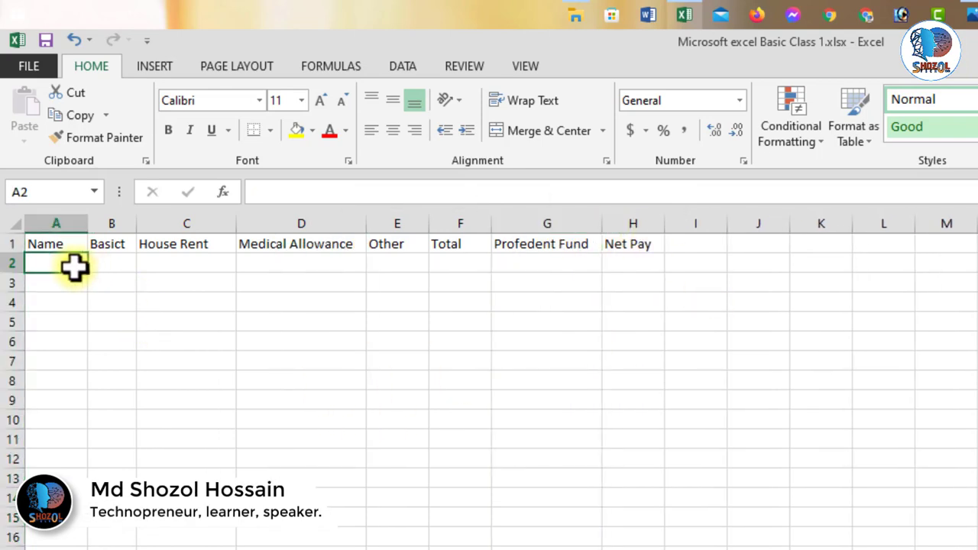
- Enter the first employee's name in cell A2 and a basic pay of 5000 in cell B2
text(Sh)
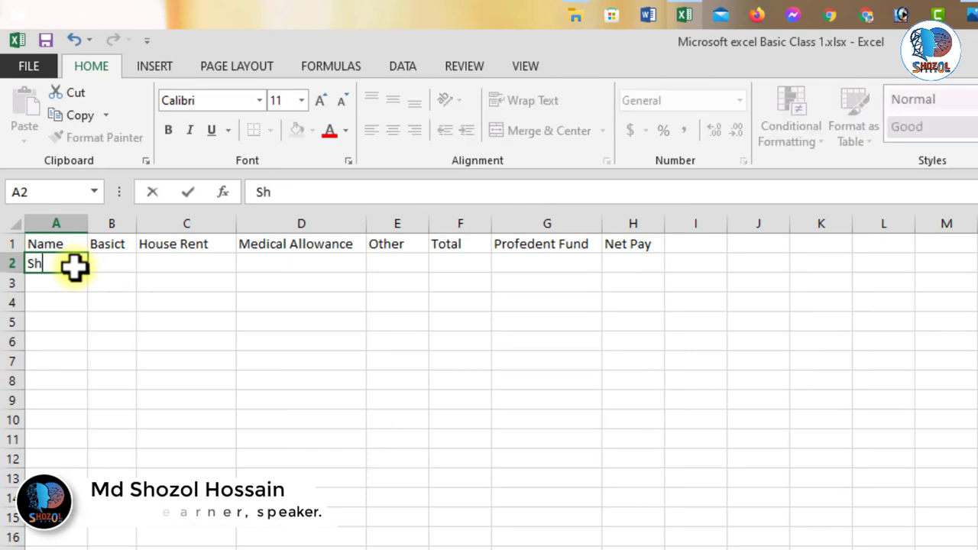
text(ozol)
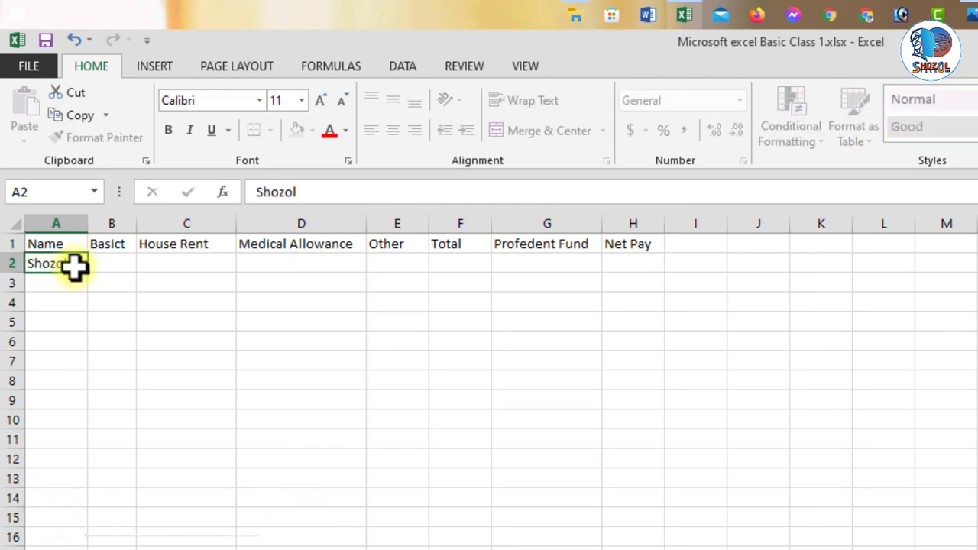
key(Tab)
text(5000)
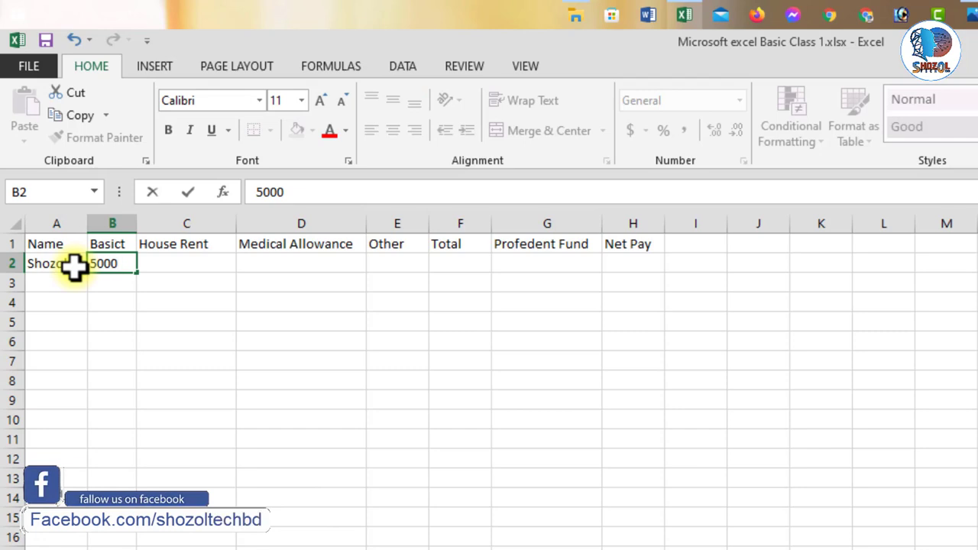
key(Return)
key(Left)
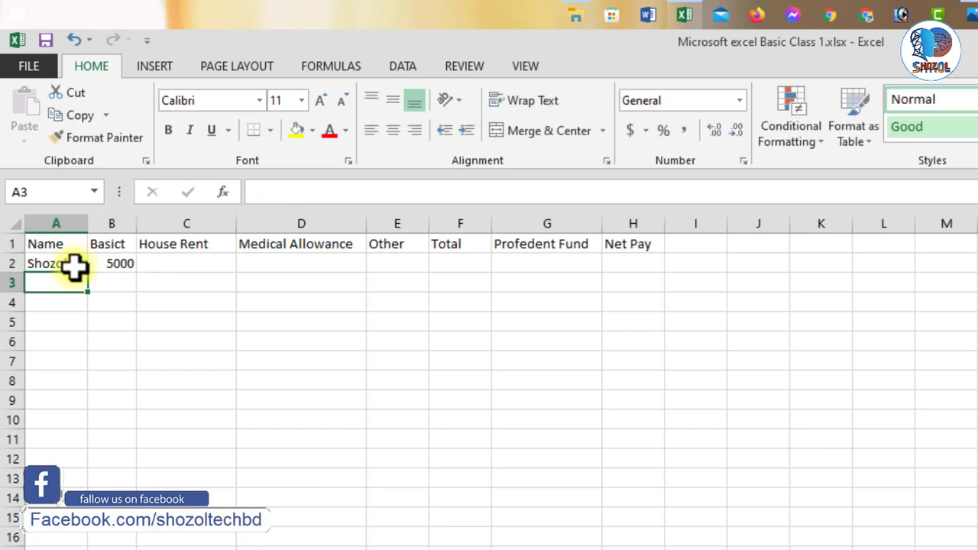
- Enter the second employee's name in cell A3 and a basic pay of 7000 in cell B3
text(Shehib)
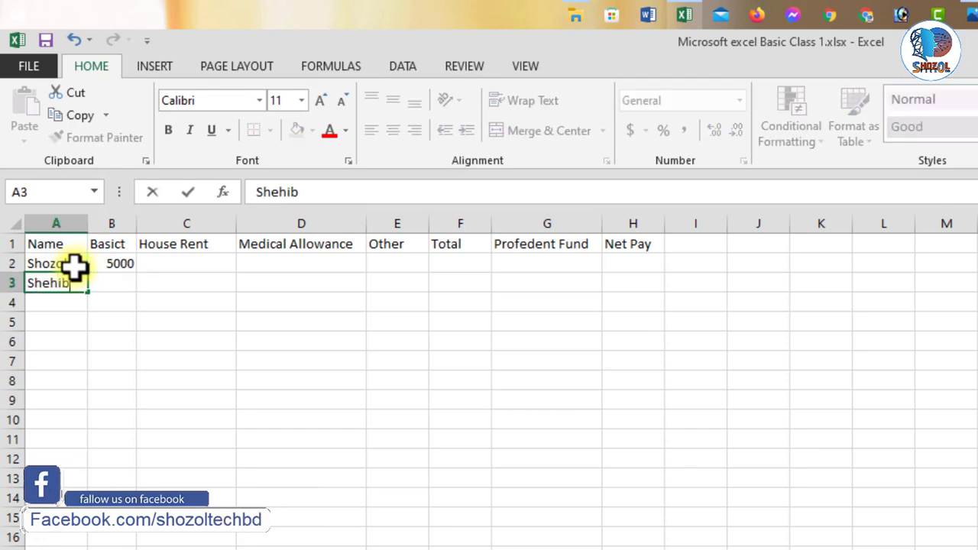
key(Tab)
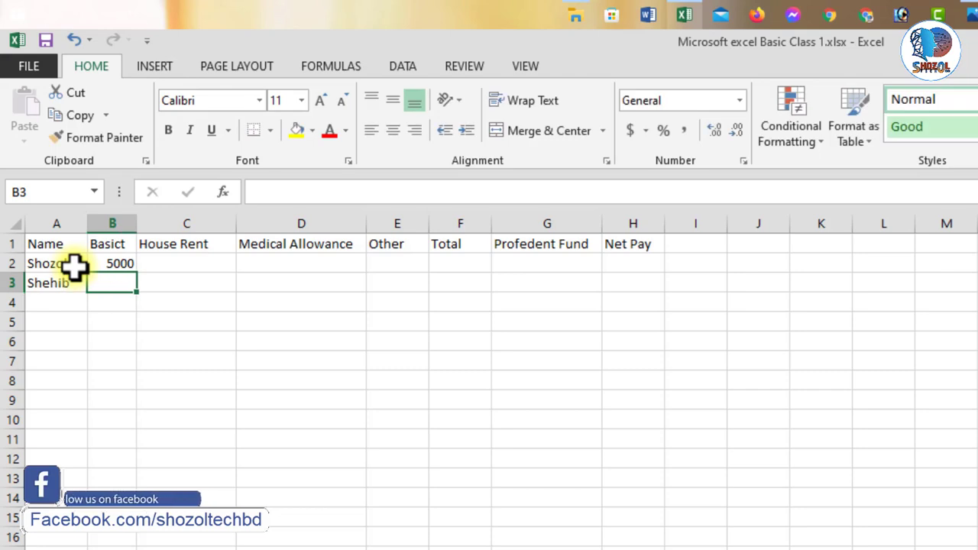
text(7000)
key(Return)
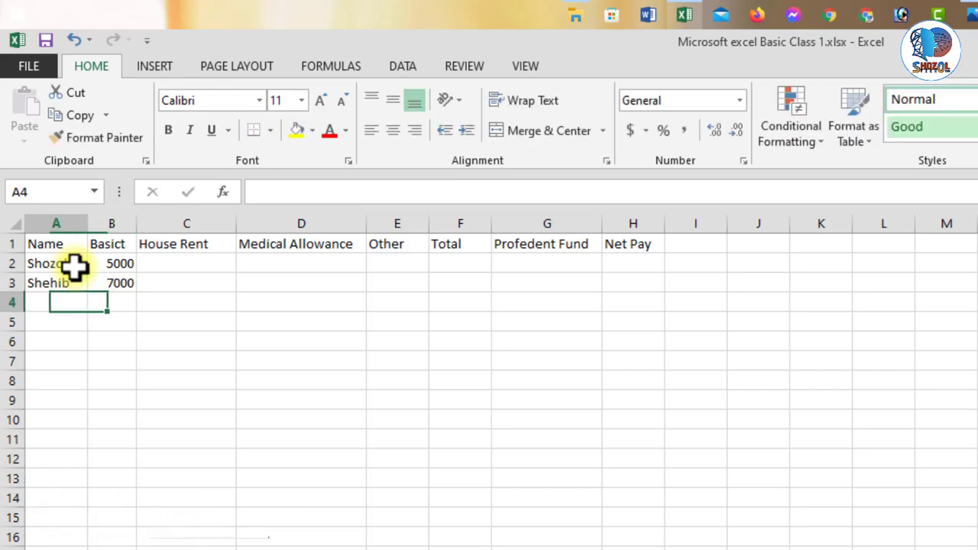
- Enter the third employee's name in cell A4 and a basic pay of 10000 in cell B4
text(Mimma)
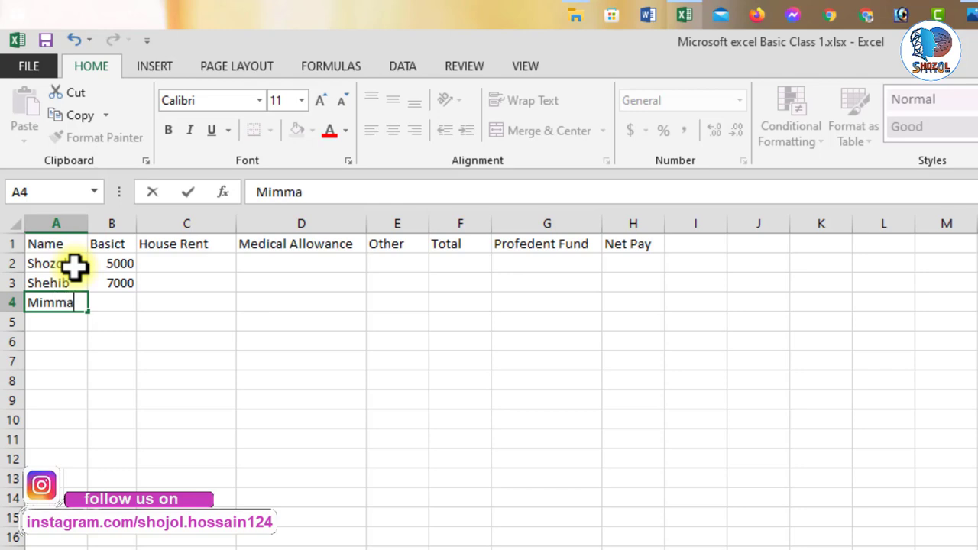
key(Tab)
text(1)
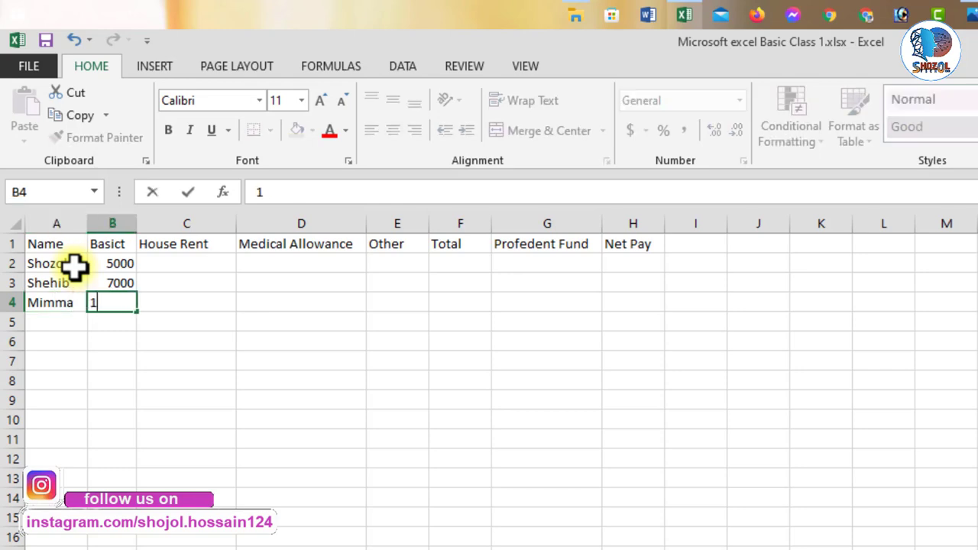
text(0000)
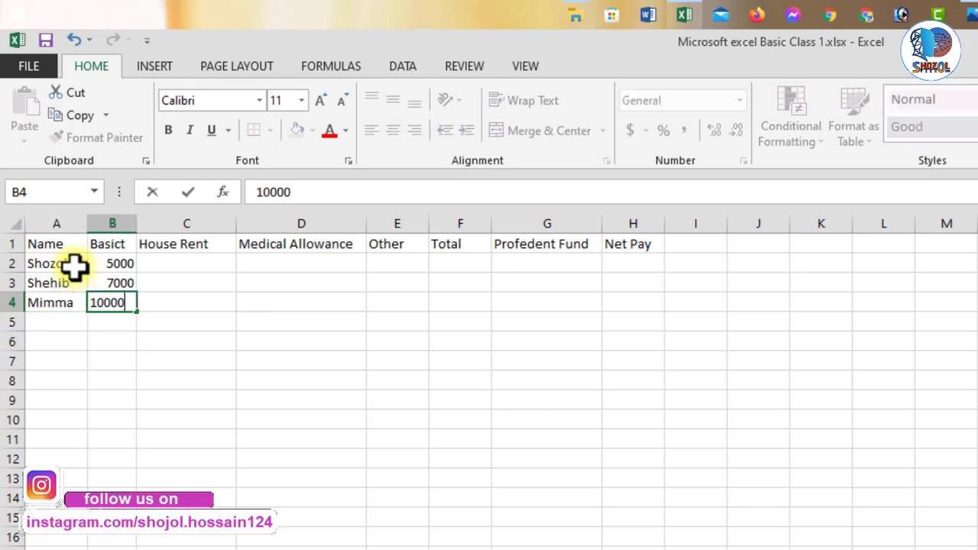
click(161, 298)
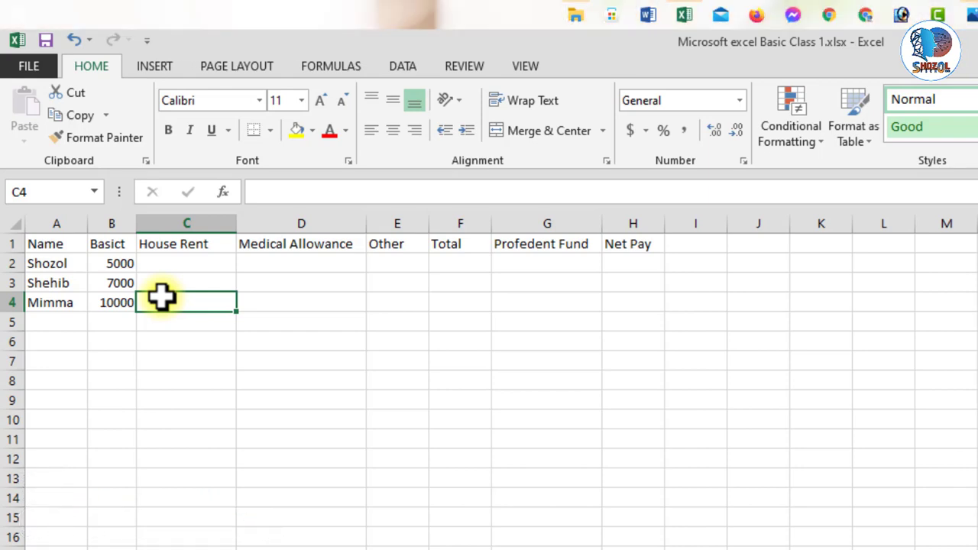
- Consult the house rent rule in the Microsoft excel Project-1.jpg image in Photos, and enter b2*10% in cell C2 of the worksheet
click(969, 18)
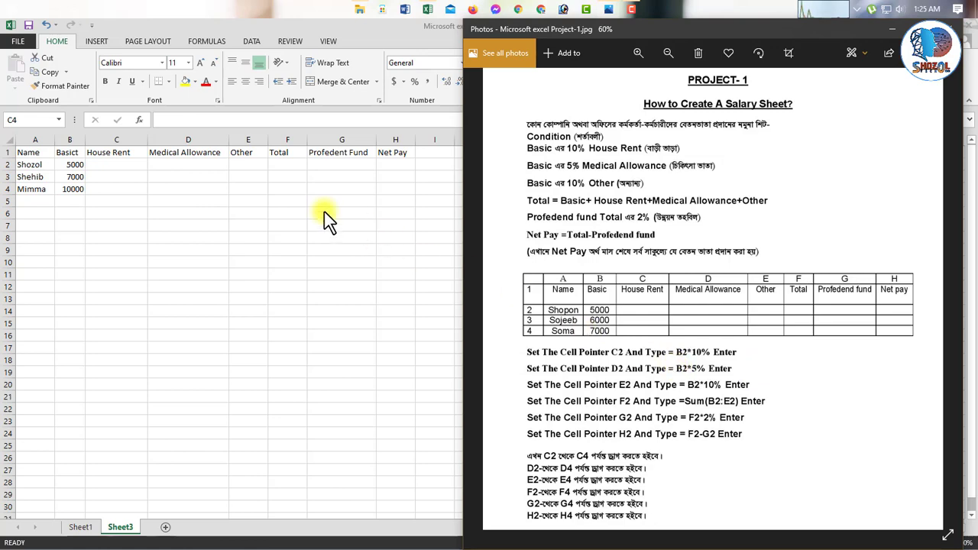
click(134, 164)
click(132, 165)
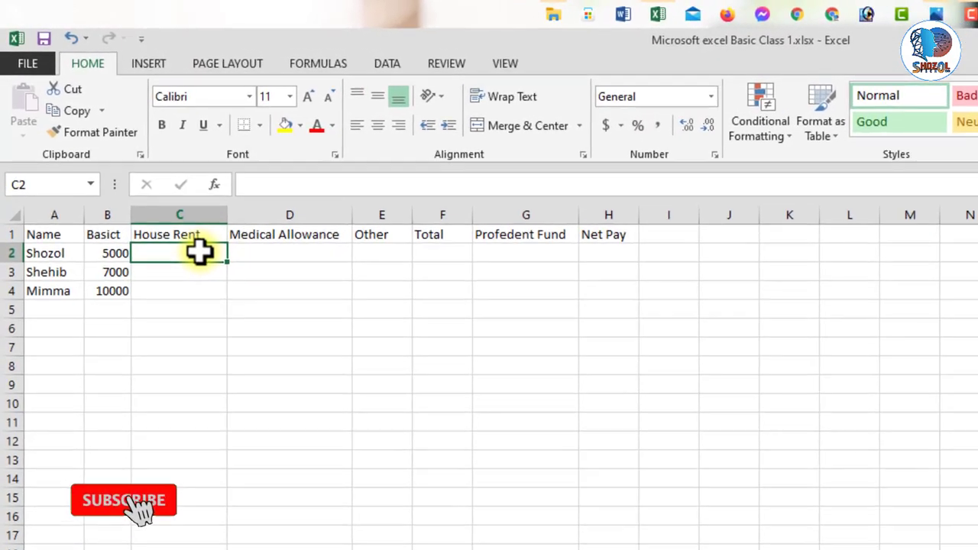
text(b)
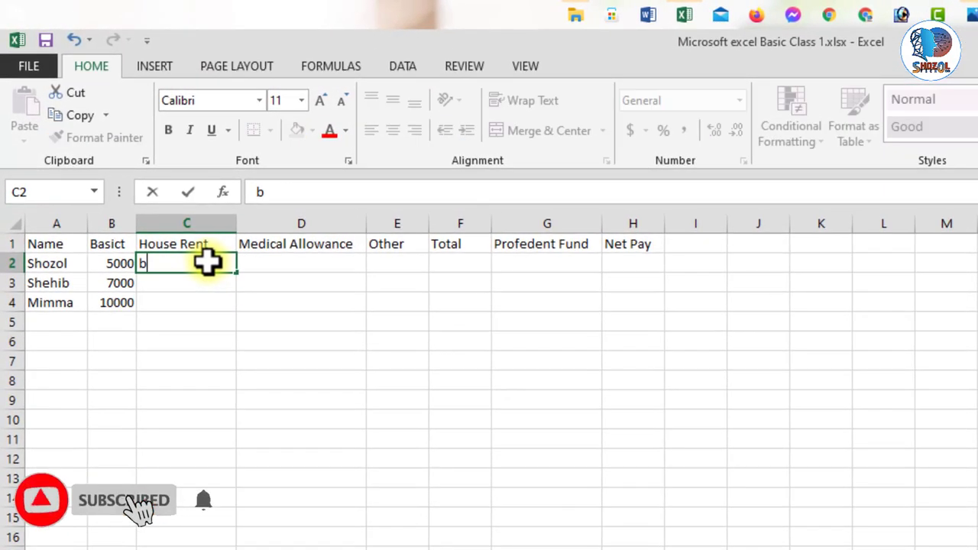
text(2*10)
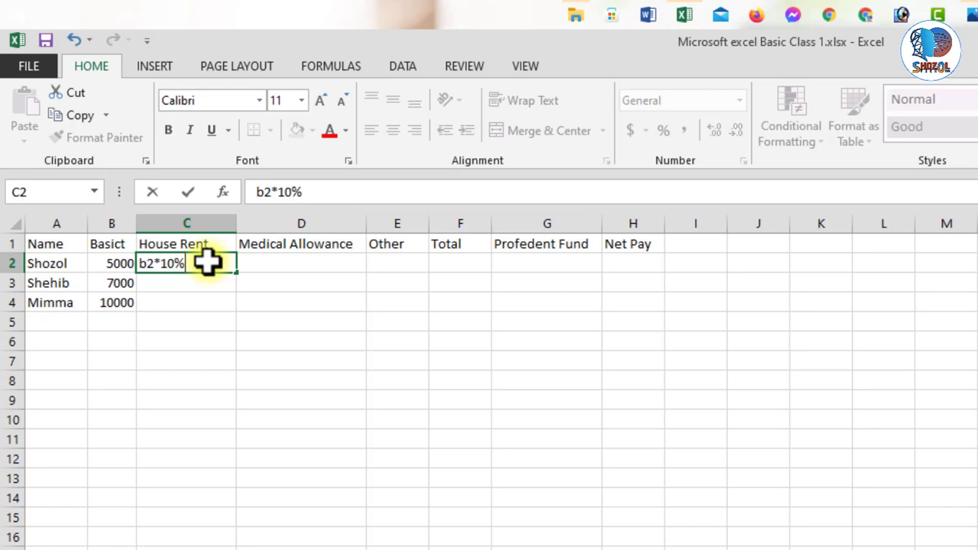
key(Return)
- Add an equals sign before the House Rent entry in cell C2 to make it =B2*10%, and check it against cell B2
click(207, 262)
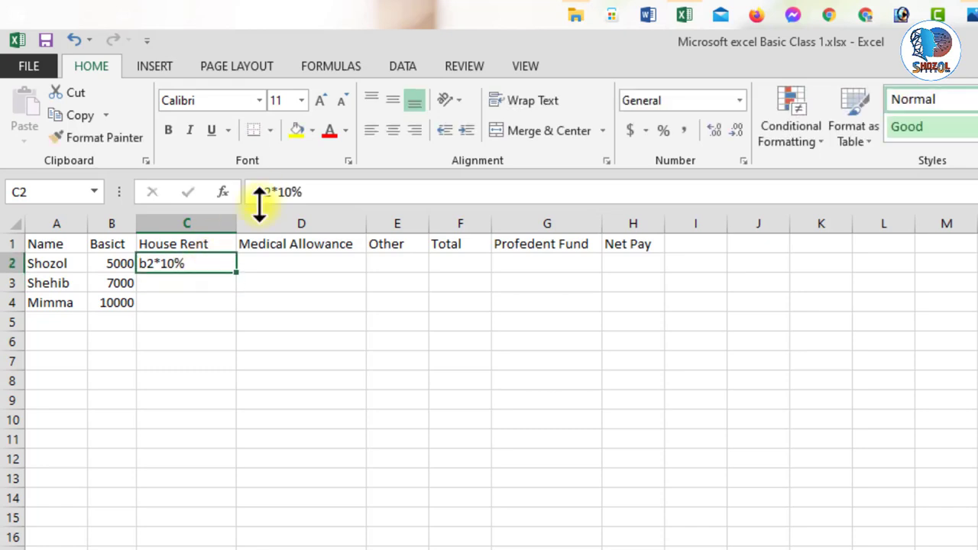
click(260, 192)
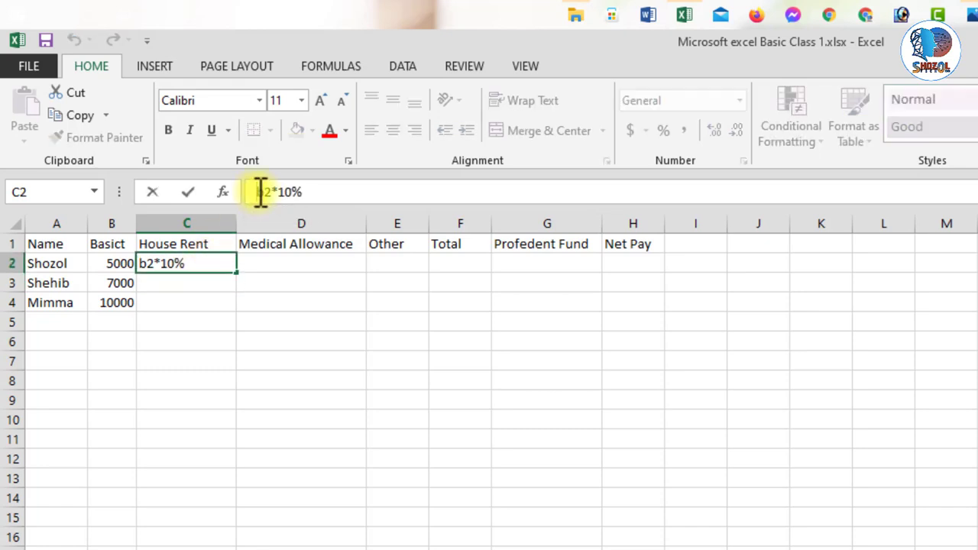
text(=)
key(Return)
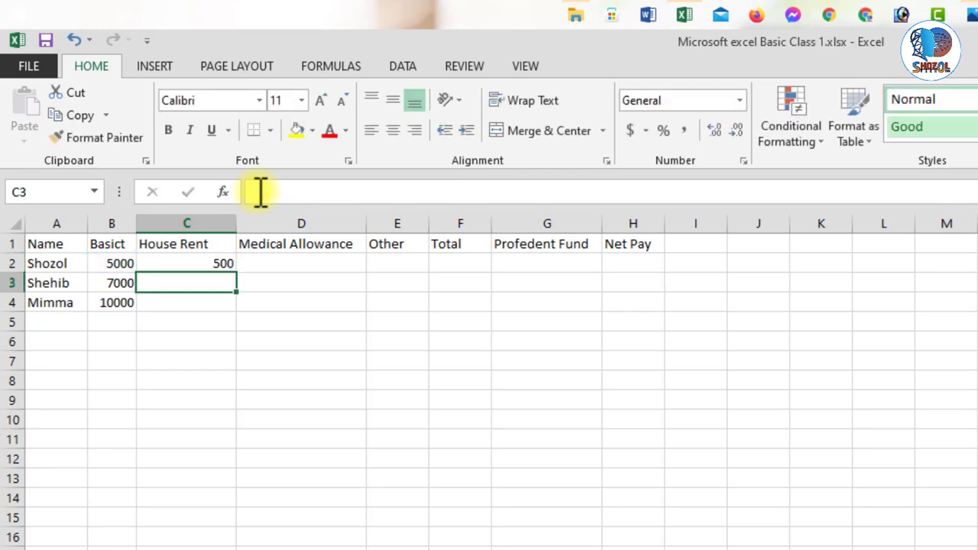
click(102, 261)
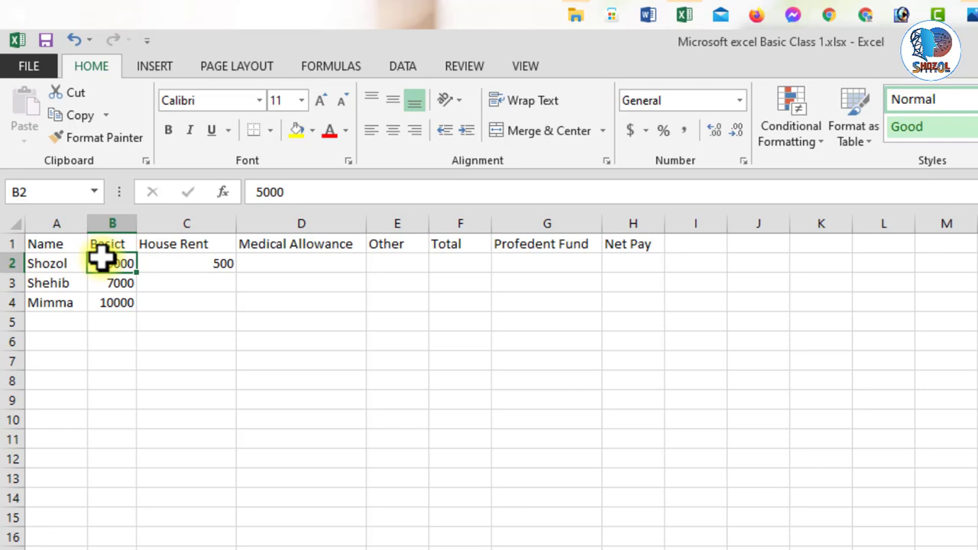
click(192, 264)
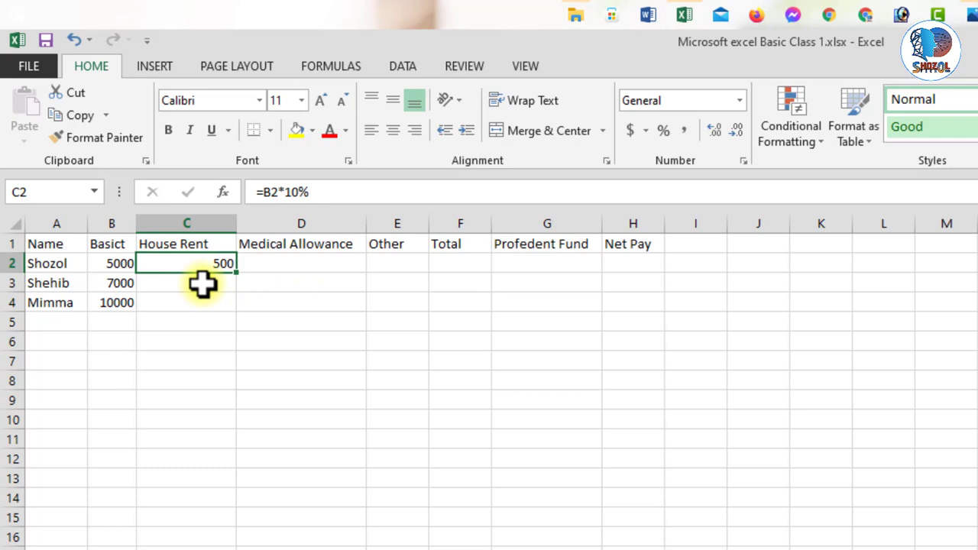
- Consult the medical allowance rule in the Project-1 image in Photos, and enter =B2*5% in cell D2 of the worksheet
mouse_move(971, 19)
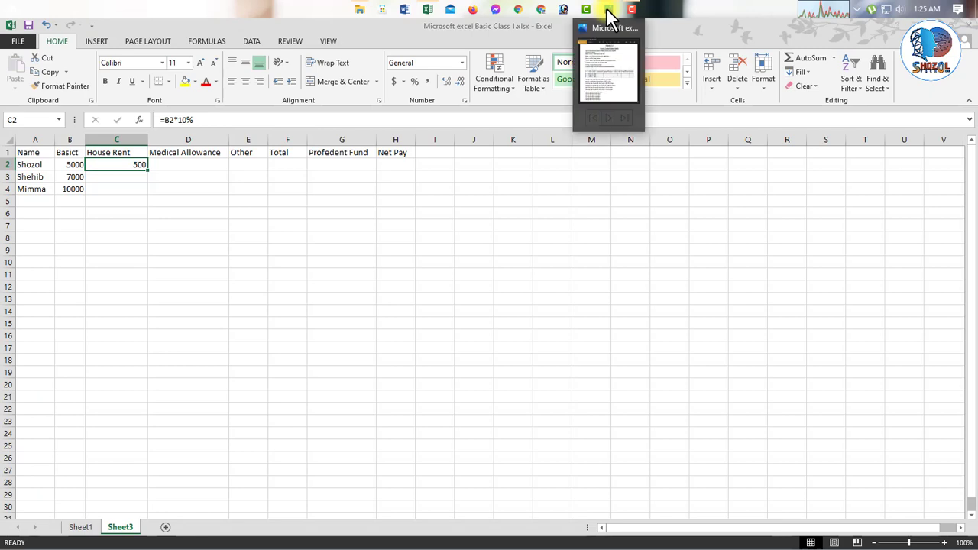
click(610, 15)
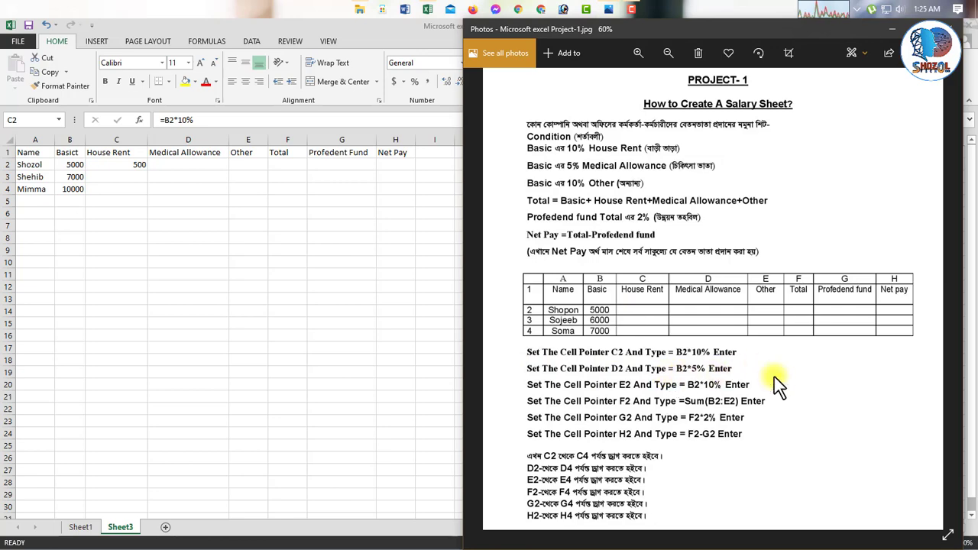
click(891, 30)
key(Right)
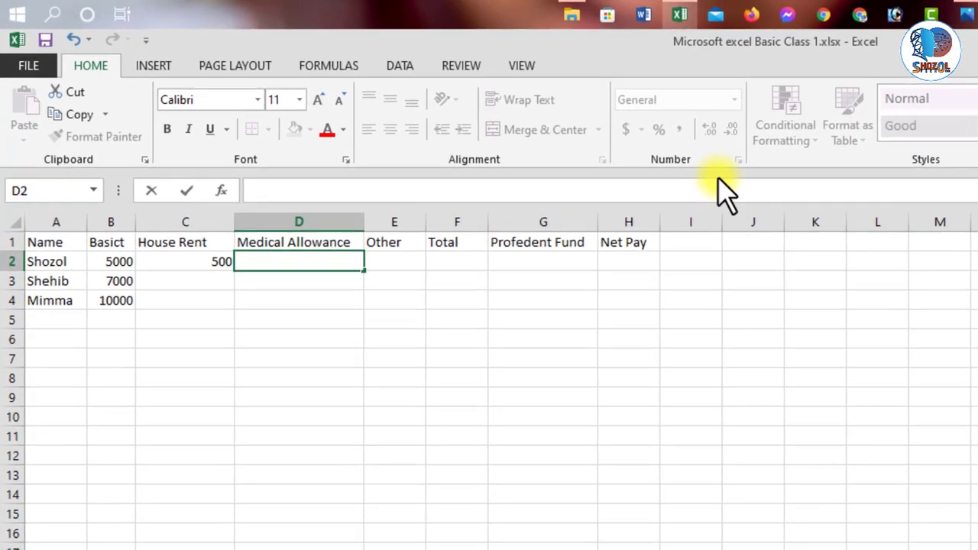
text(=b2)
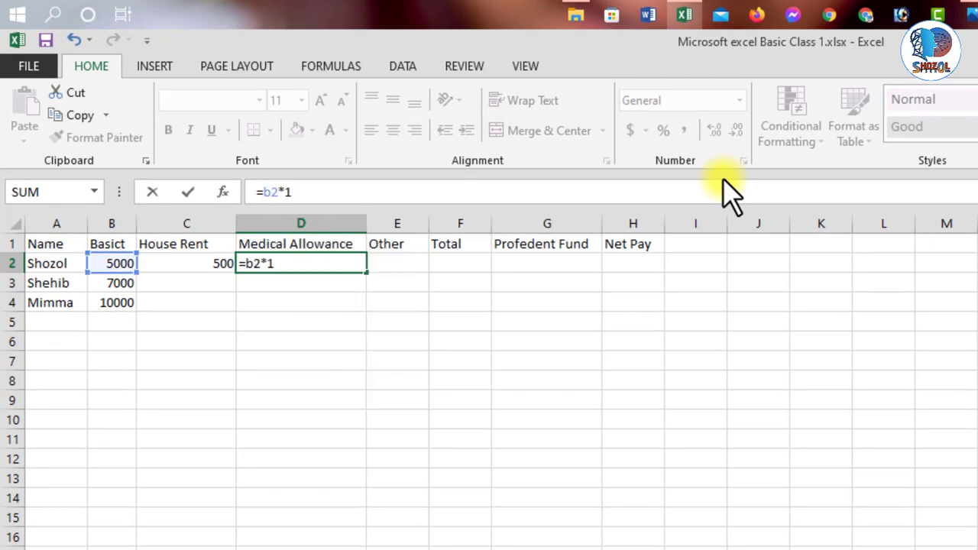
text(*5%)
key(Return)
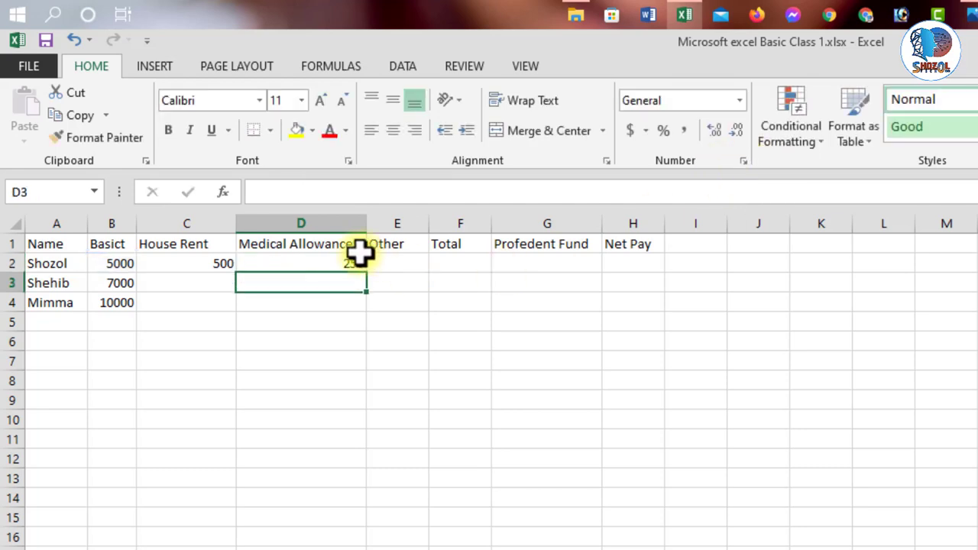
click(323, 264)
- Enter the formula =B2*10% in cell E2 for the first employee's Other allowance
click(385, 265)
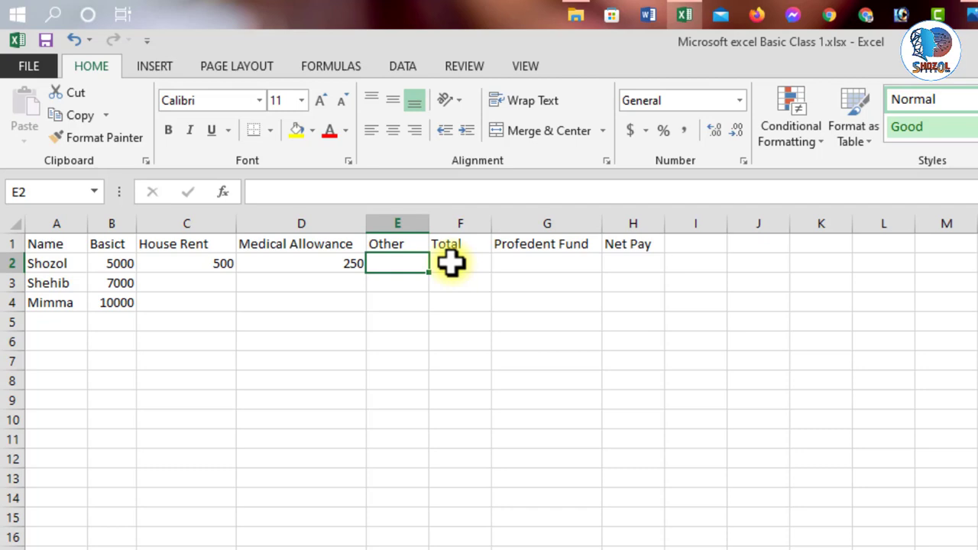
text(=b2)
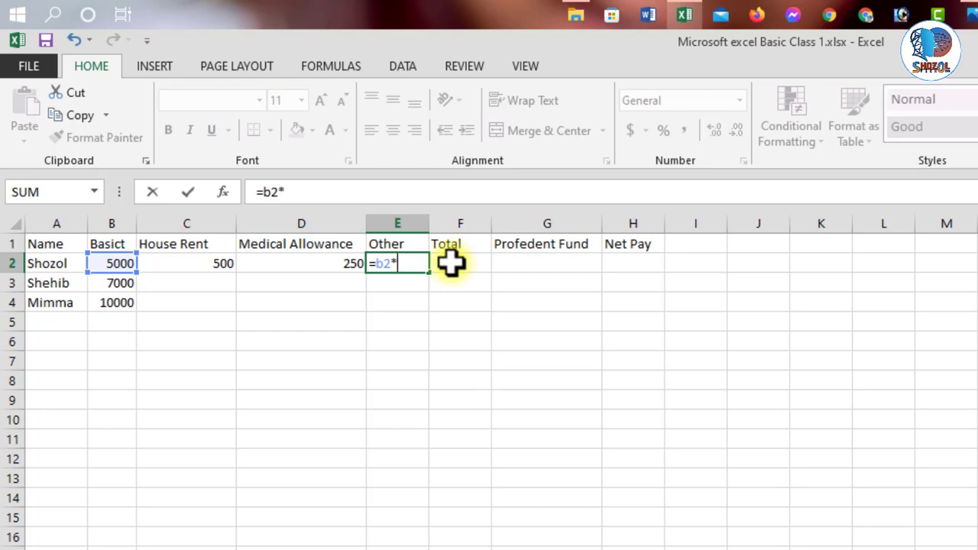
text(*10%)
key(Return)
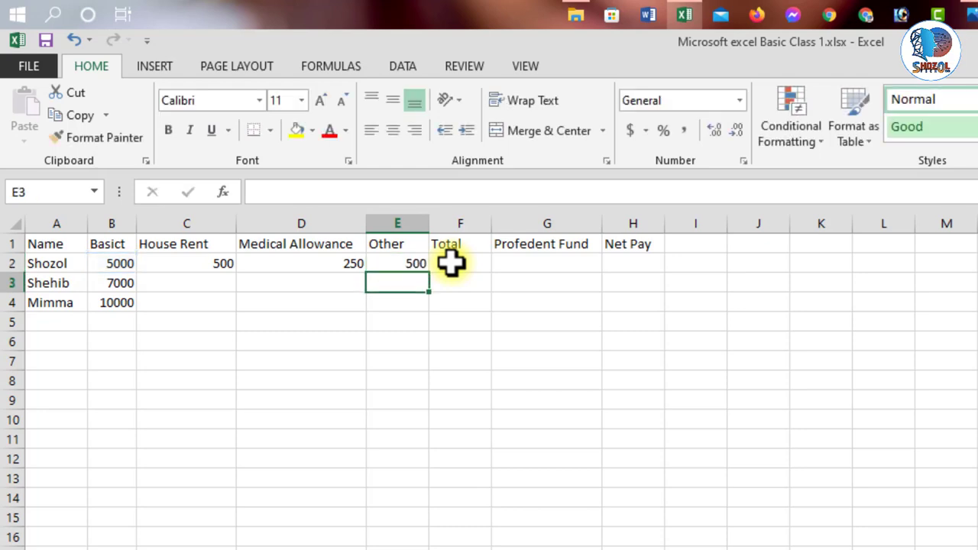
- Review the first employee's allowance formulas in C2, D2 and E2, and enter =SUM(B2:E2) in cell F2 for the Total
click(192, 263)
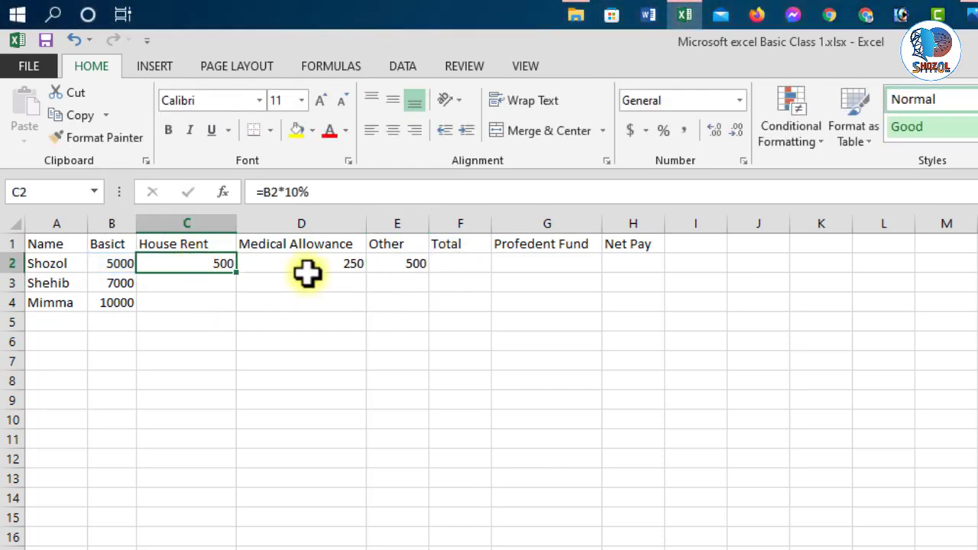
click(308, 274)
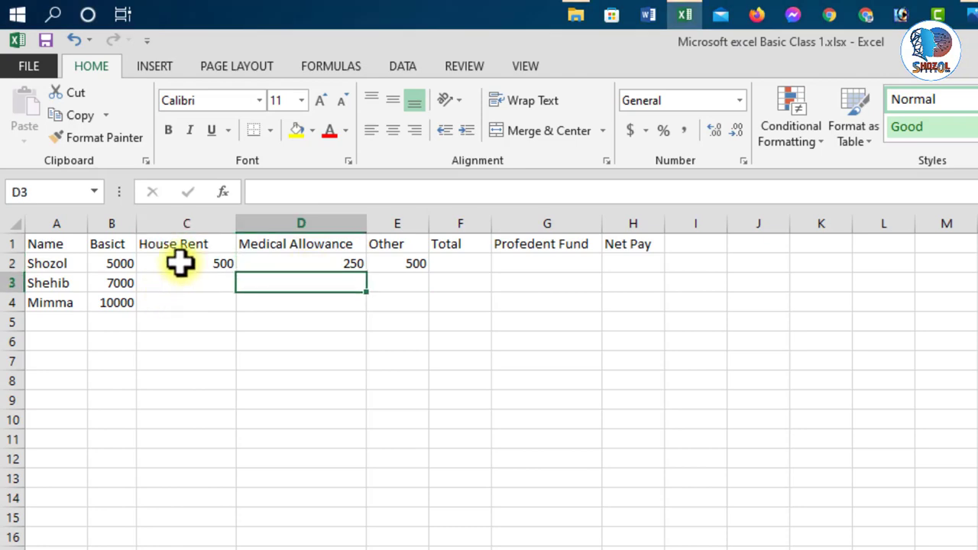
click(181, 264)
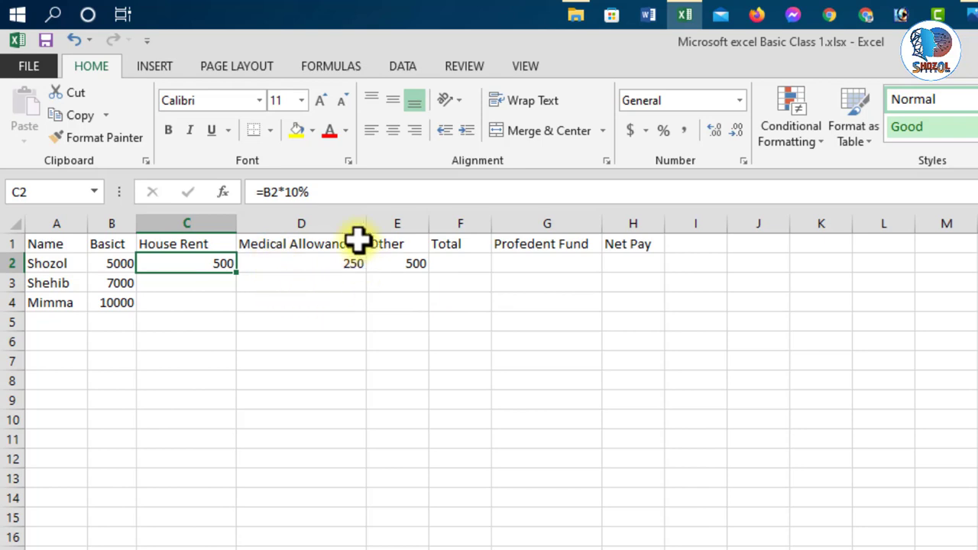
click(328, 261)
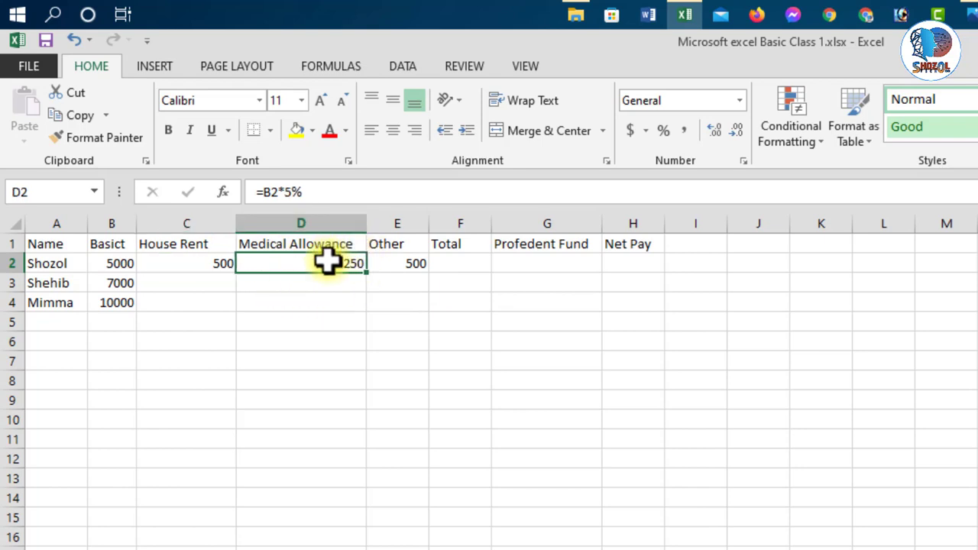
click(401, 264)
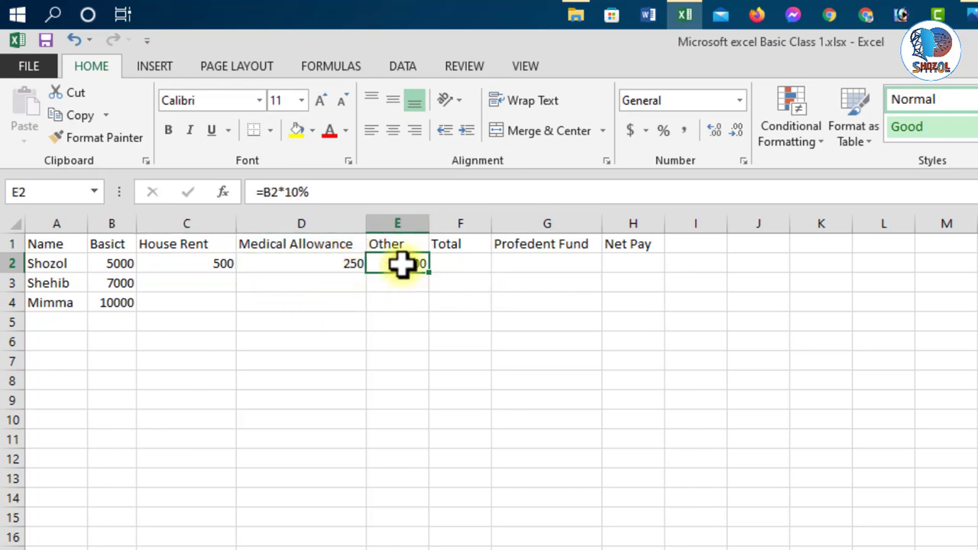
click(450, 263)
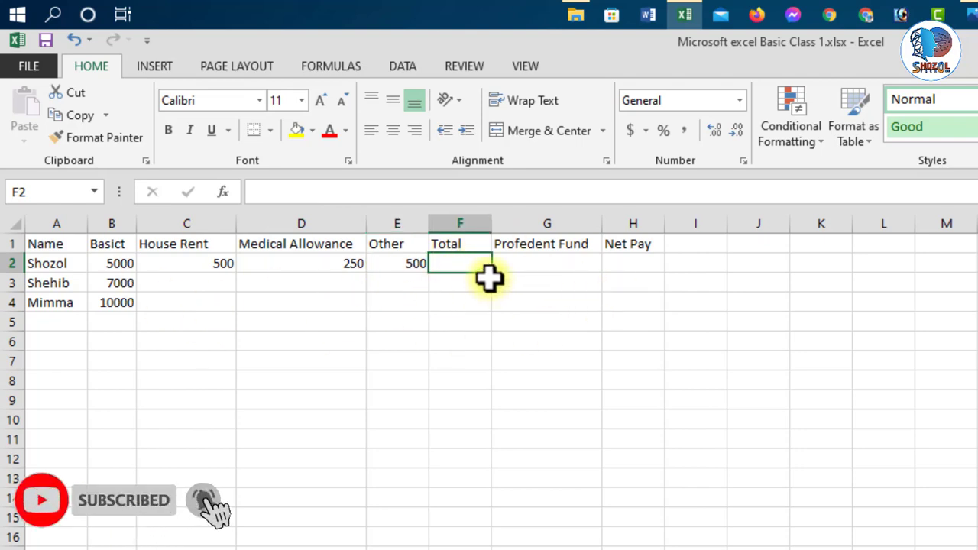
text(=)
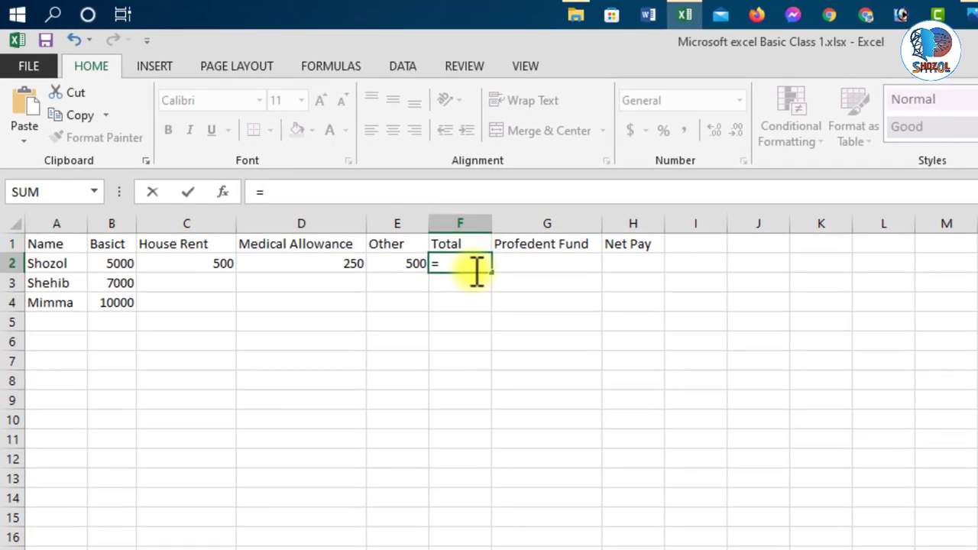
text(sum)
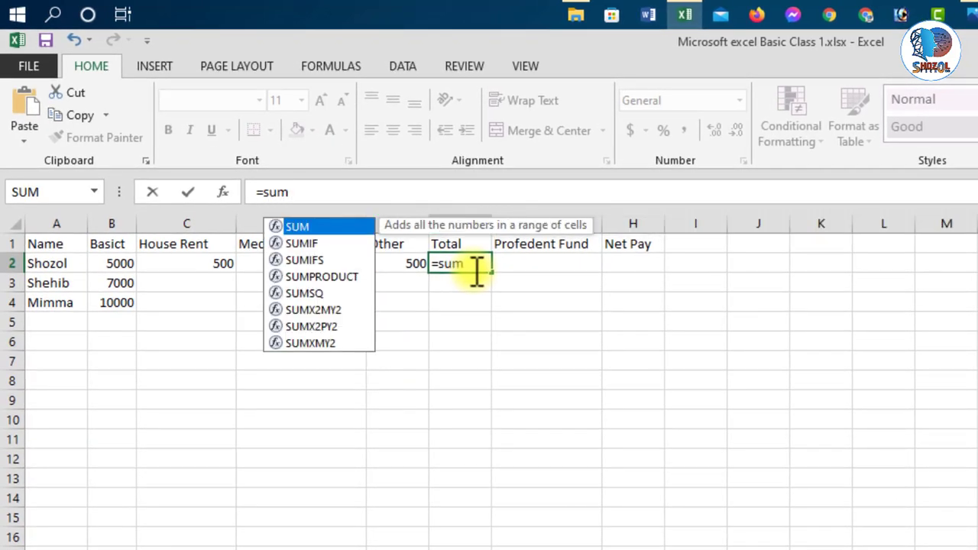
text(()
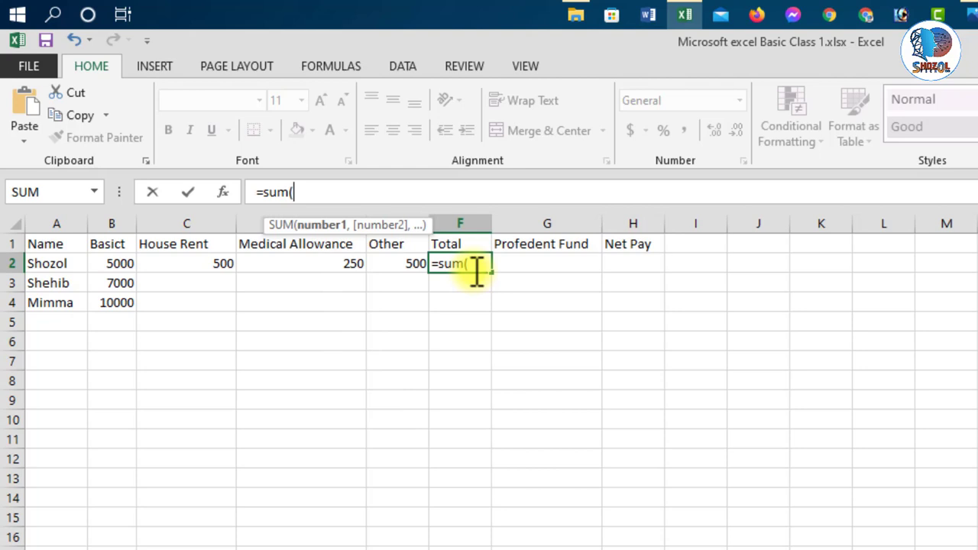
text(b2)
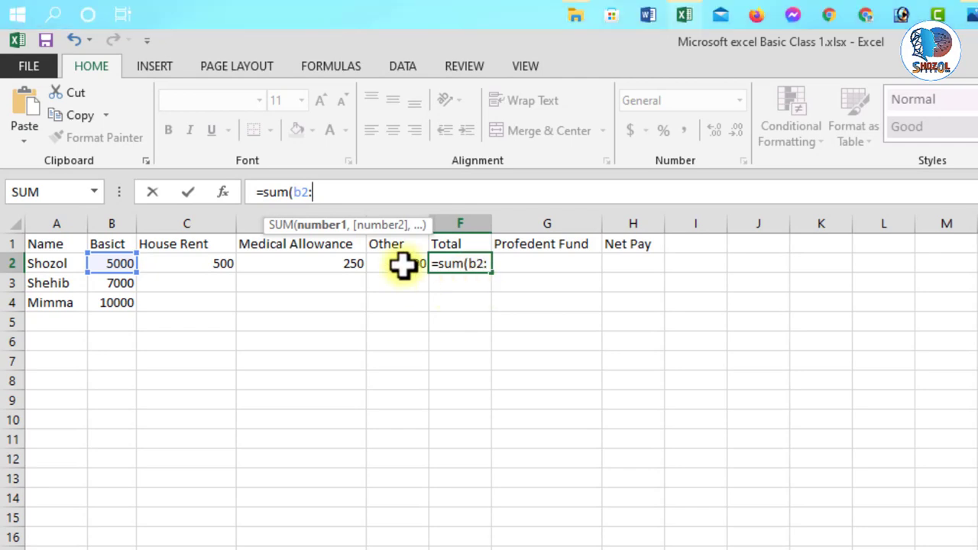
text(:)
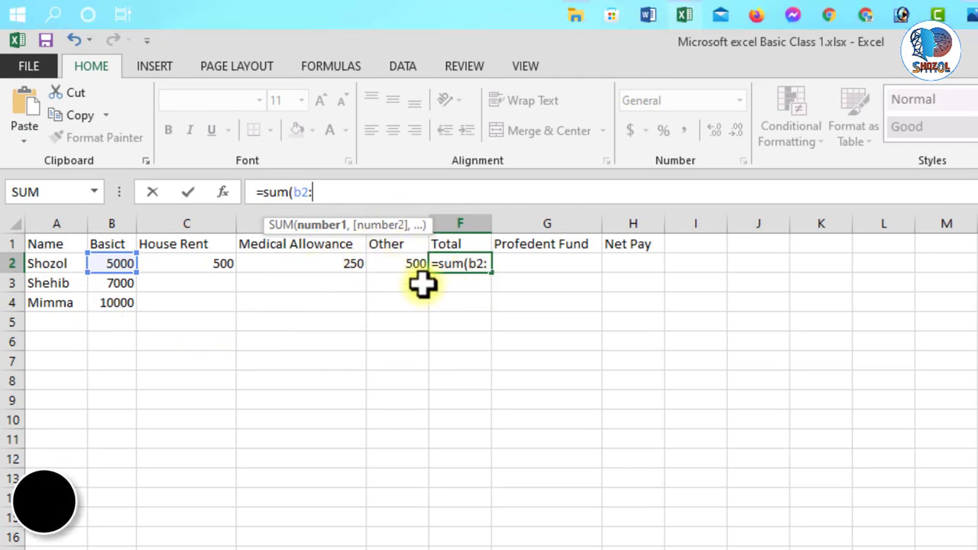
text(e)
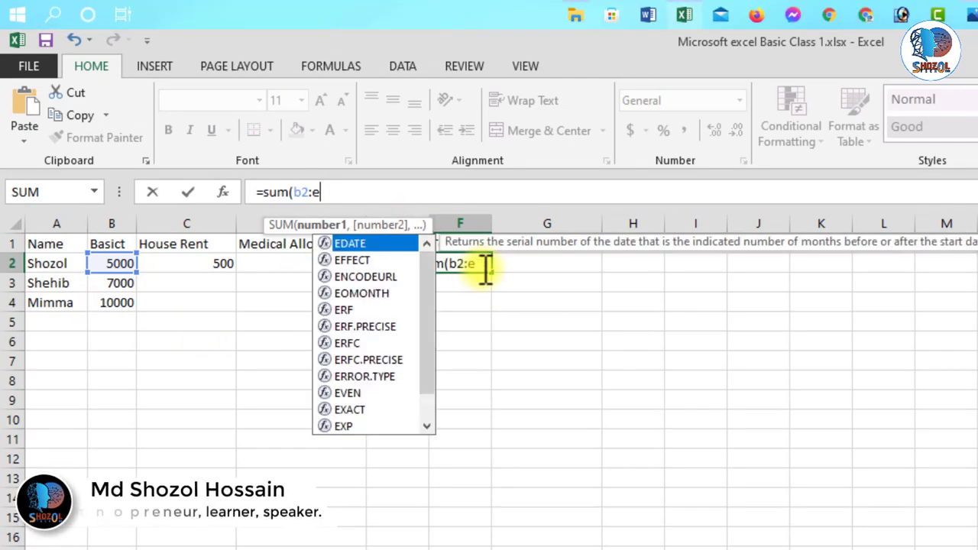
text(2))
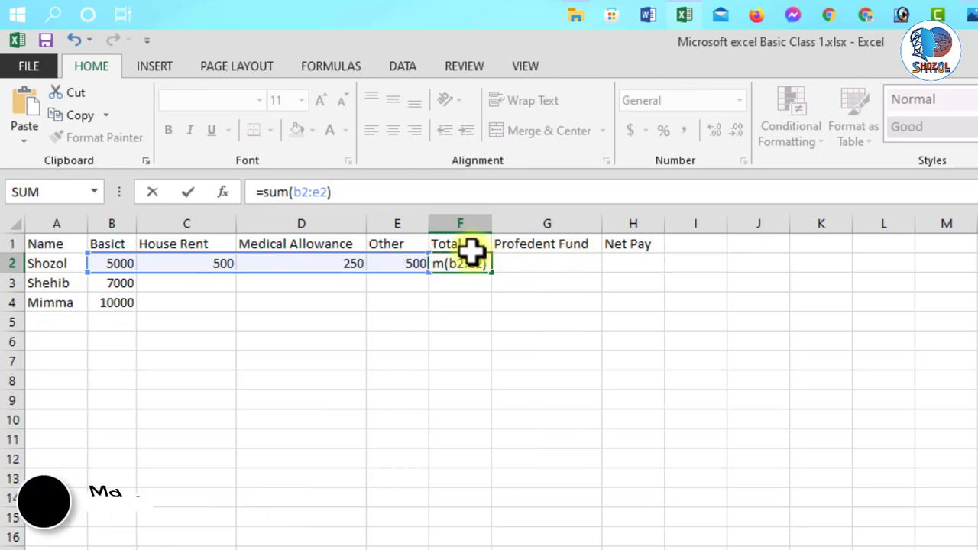
key(Return)
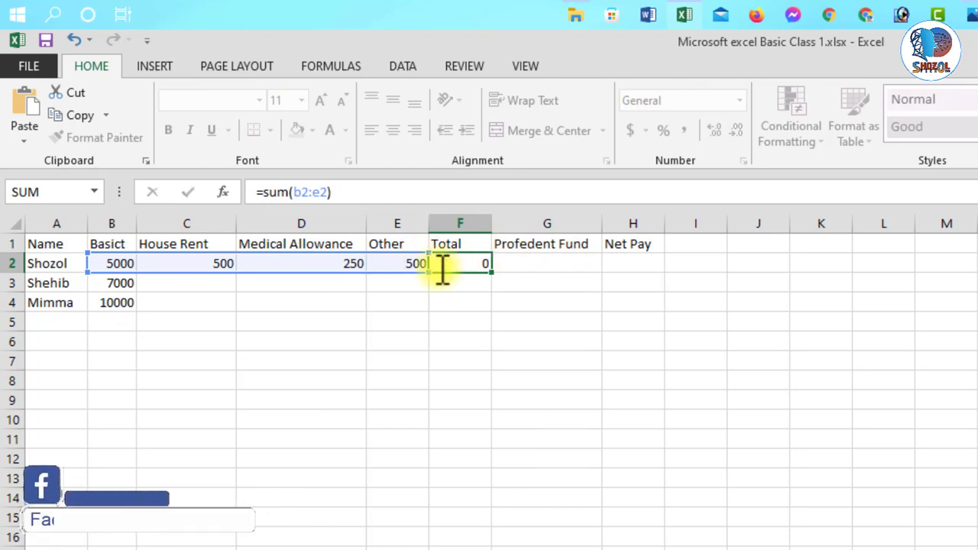
- Check the Total formula in F2 against the basic pay and allowance cells B2 through E2
click(461, 247)
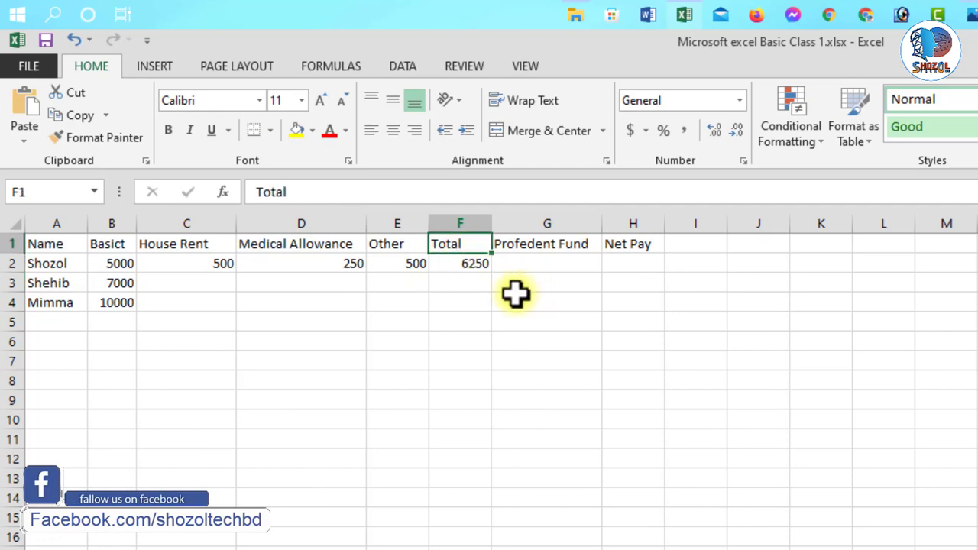
click(469, 262)
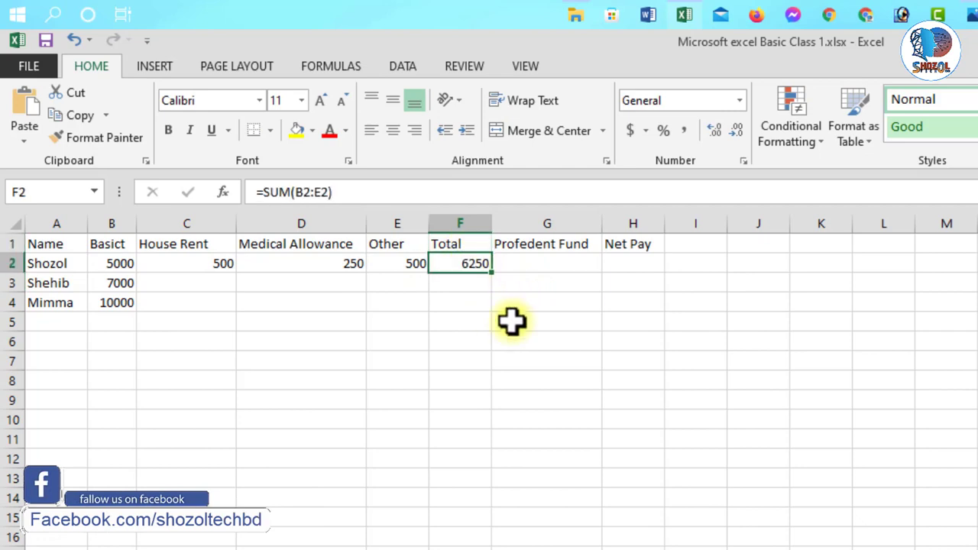
click(121, 262)
click(189, 264)
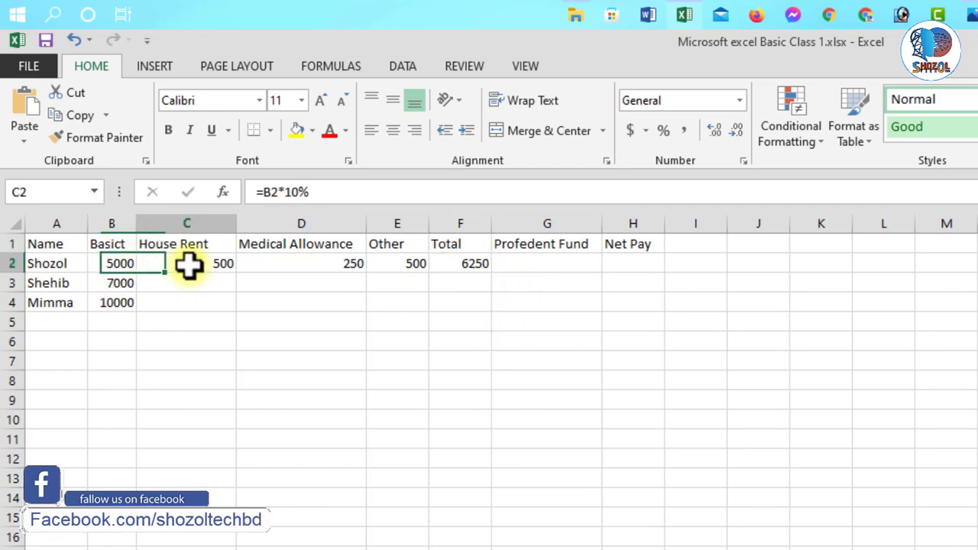
click(302, 264)
click(401, 264)
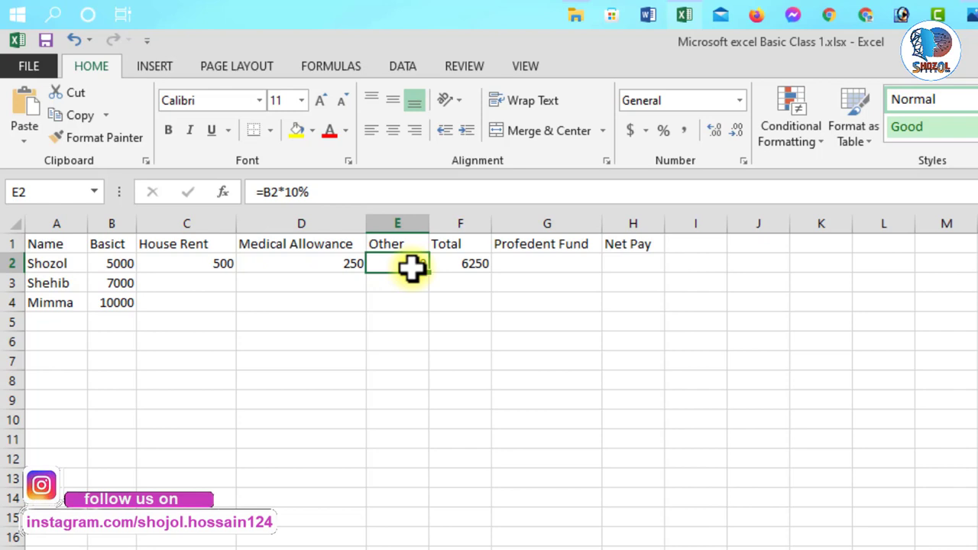
click(465, 266)
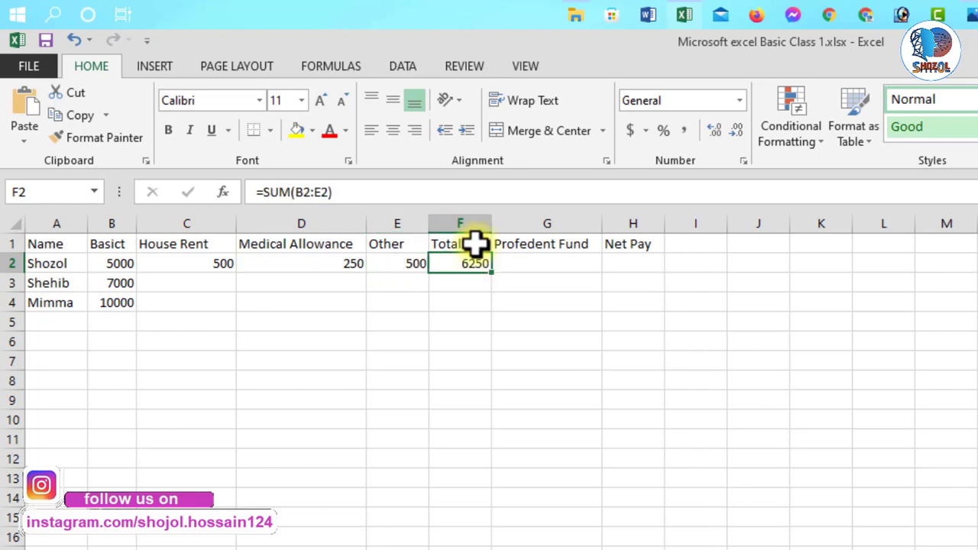
- Enter the formula =F2*2% in cell G2 for the first employee's Profedent Fund, and check it against the Total in F2
click(544, 265)
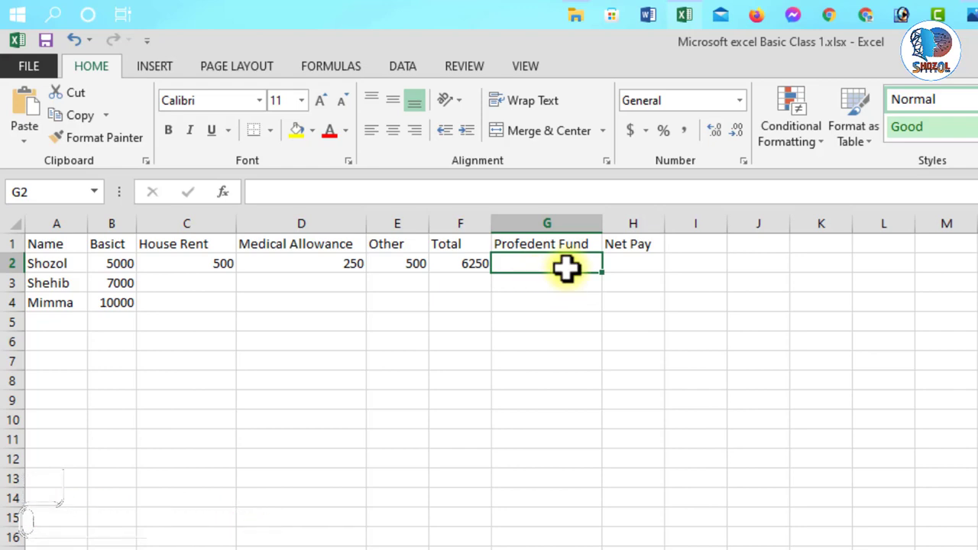
text(f)
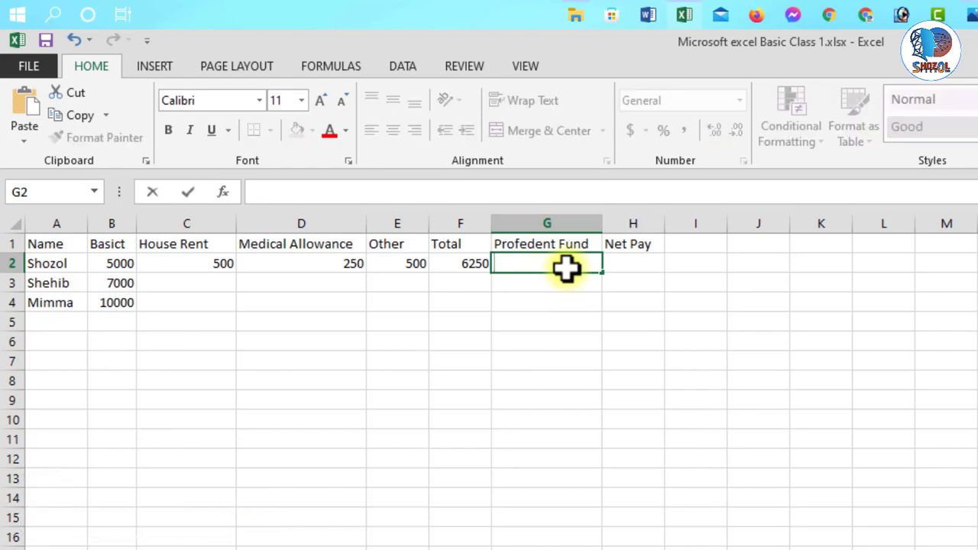
text(=f2*)
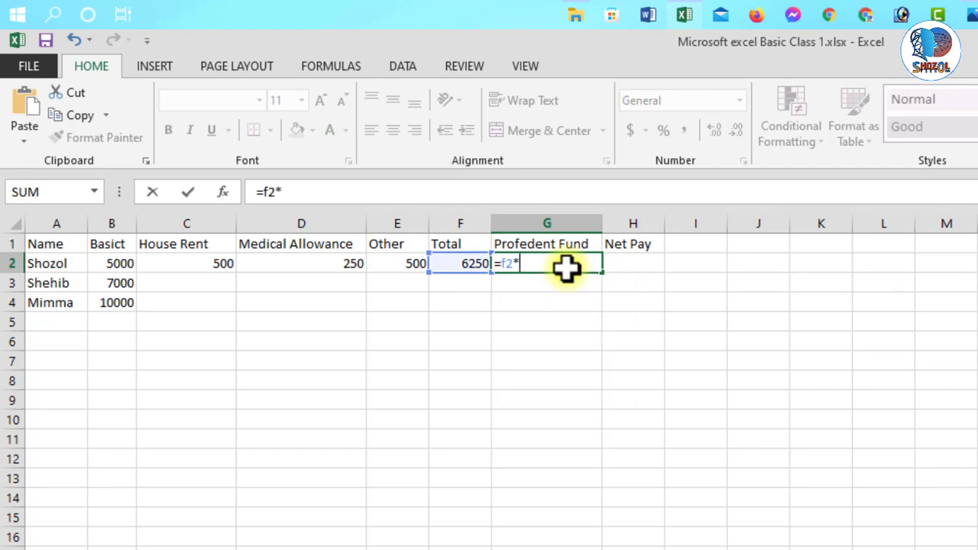
text(%)
key(Return)
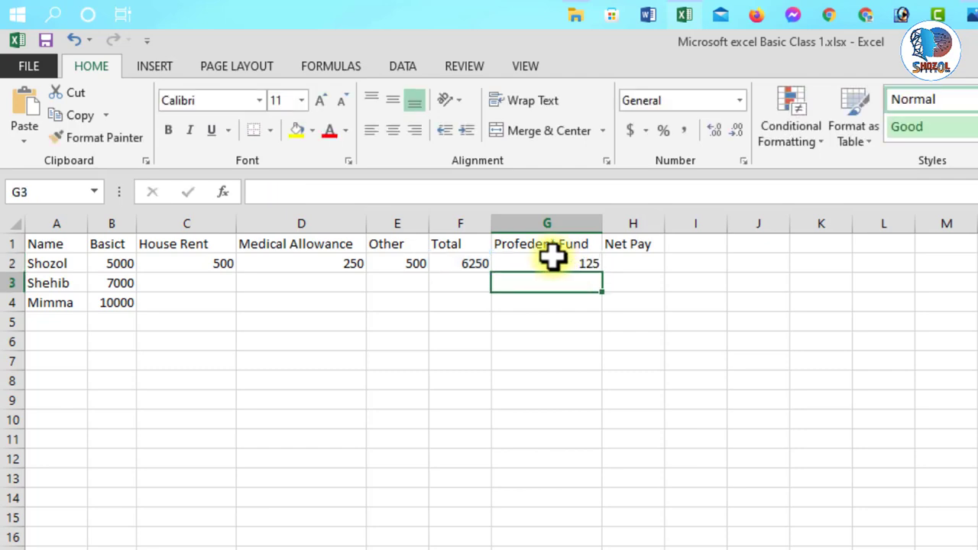
click(552, 260)
click(476, 264)
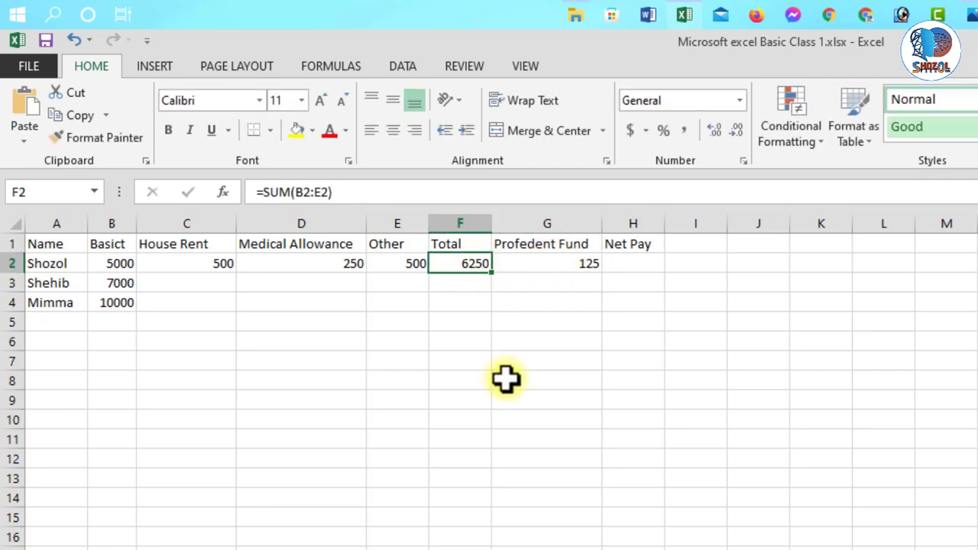
click(543, 266)
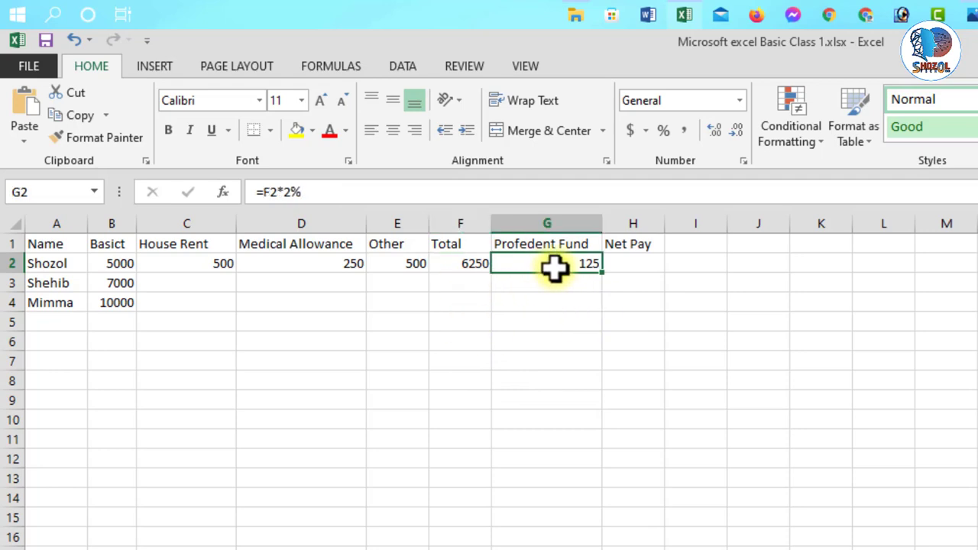
- Check the Total and Profedent Fund cells F2 and G2, and enter the formula =F2-G2 in cell H2 for Net Pay
click(649, 261)
click(475, 264)
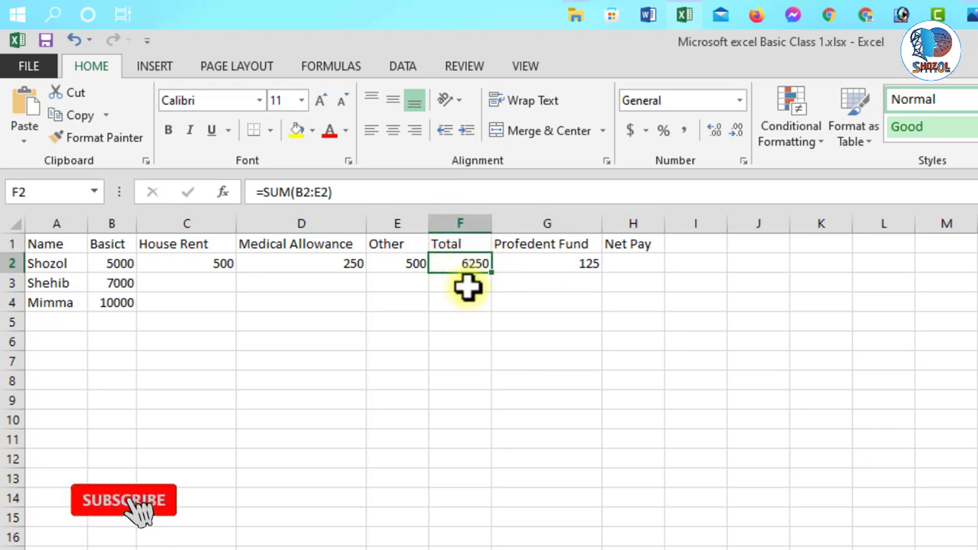
click(552, 263)
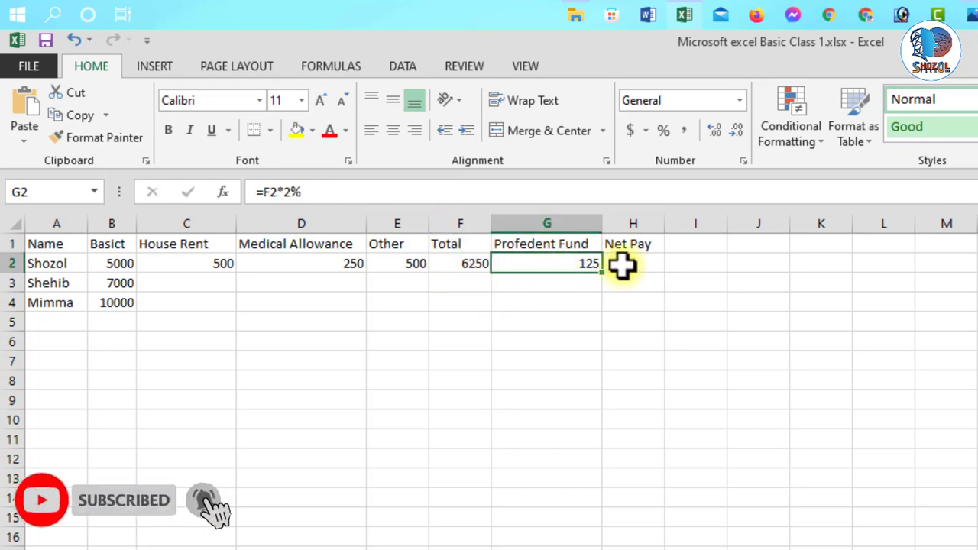
click(623, 265)
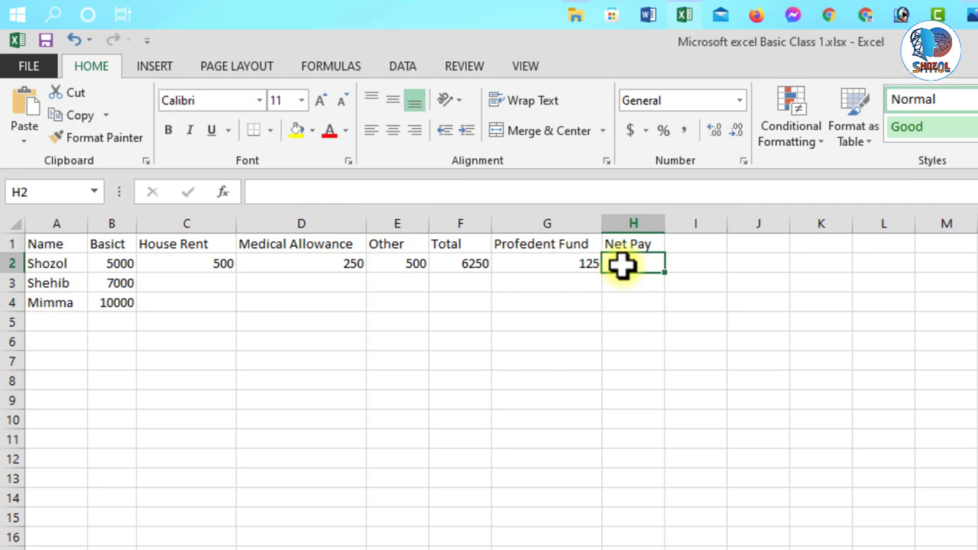
text(=)
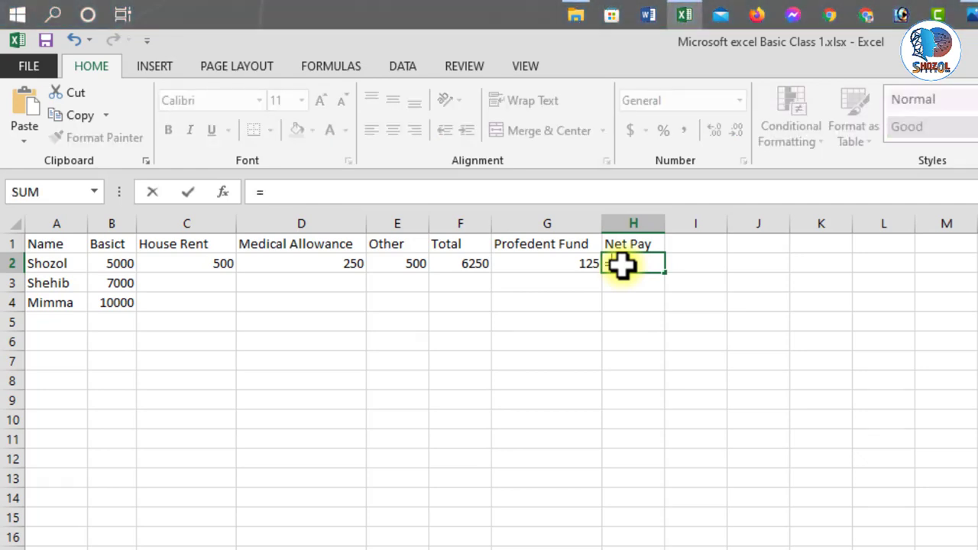
text(f)
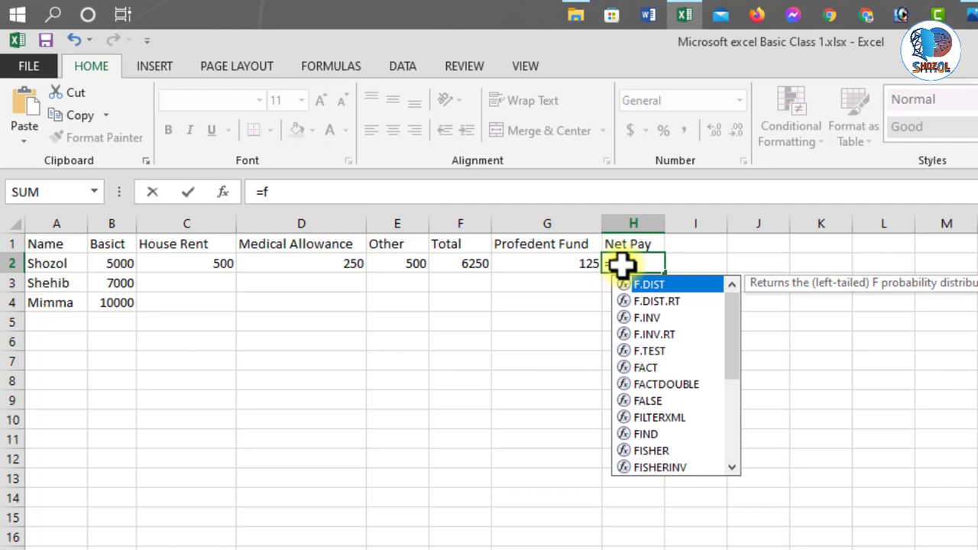
text(2)
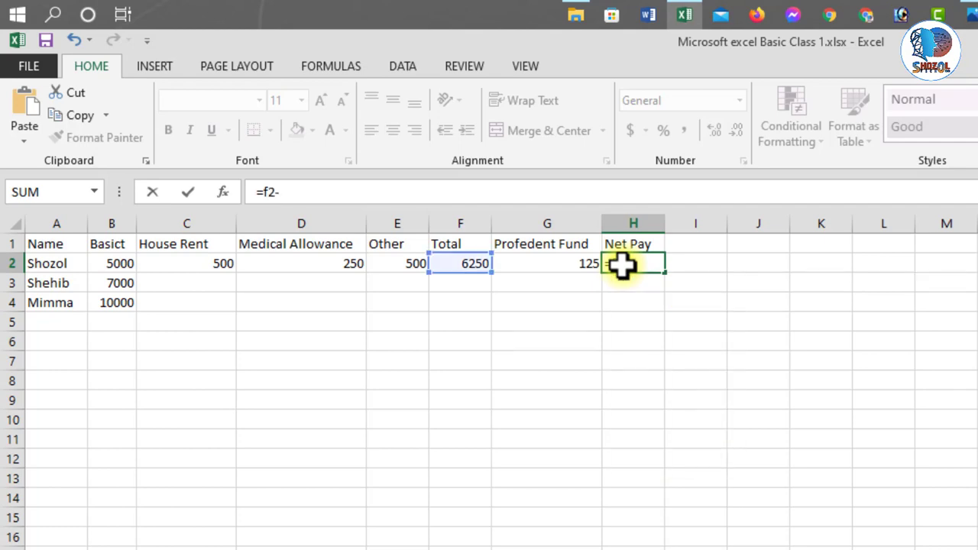
text(-g2))
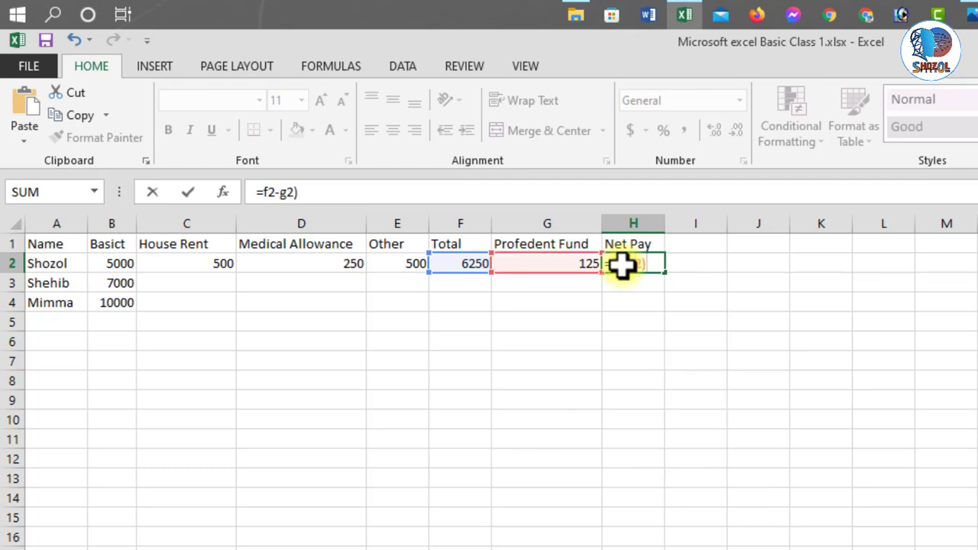
key(Return)
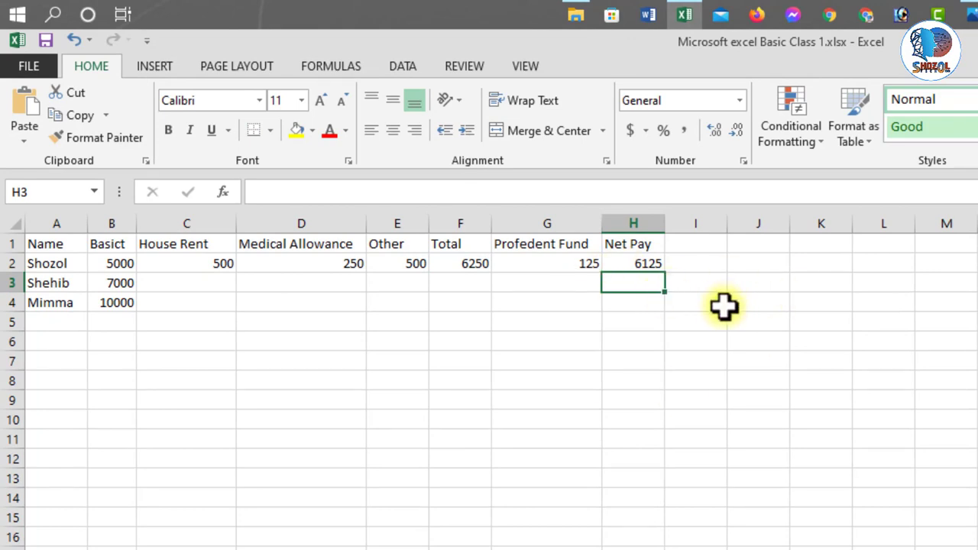
- Check the Net Pay formula in cell H2, and switch to the Microsoft excel Project-1.jpg image in Photos for the remaining instructions
click(646, 260)
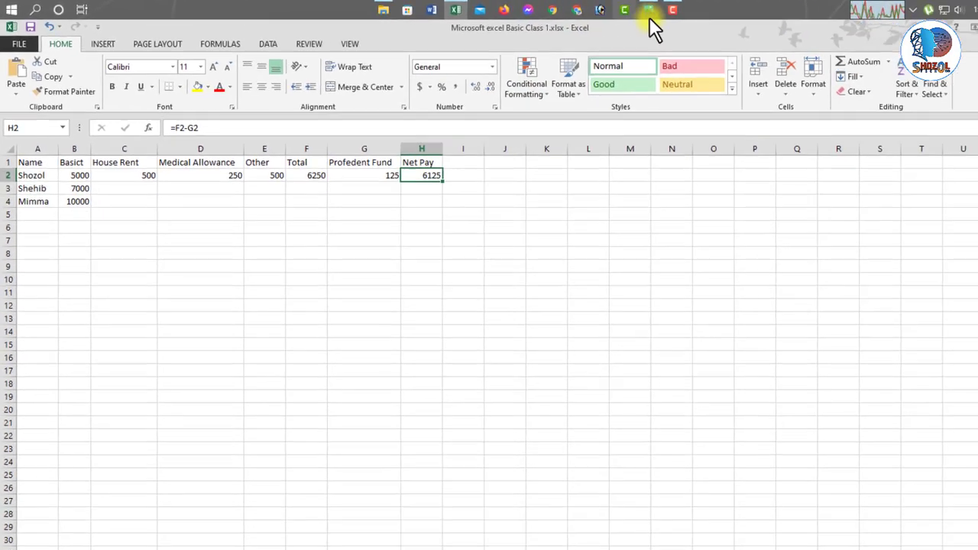
key(alt+Tab)
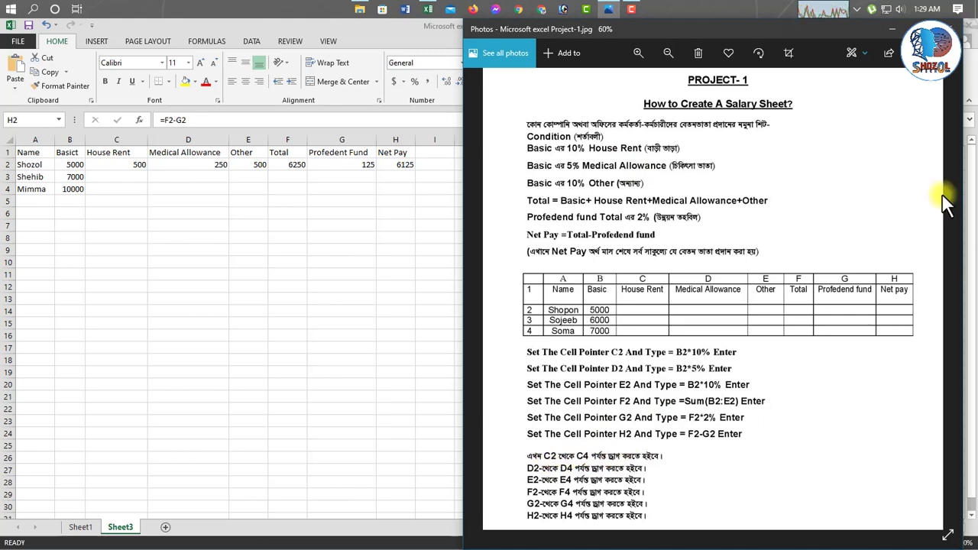
- Switch back to the Excel salary sheet and fill the House Rent, Medical Allowance and Other formulas in C2, D2 and E2 down to row 6
click(892, 30)
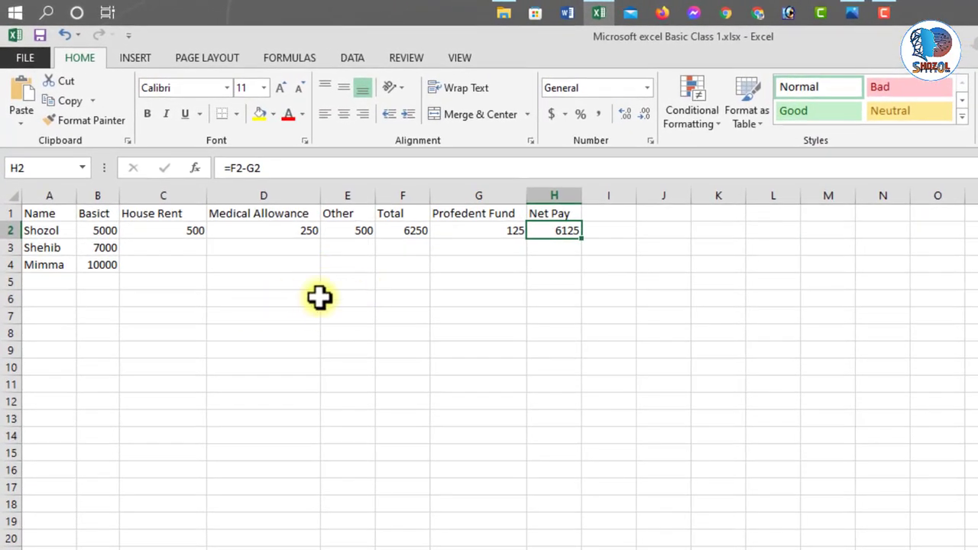
click(152, 235)
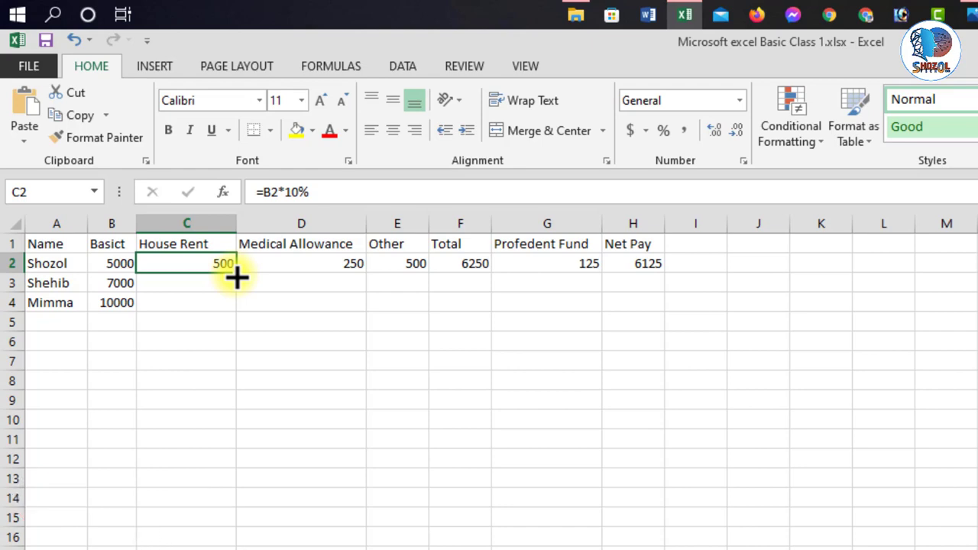
drag(236, 279, 236, 362)
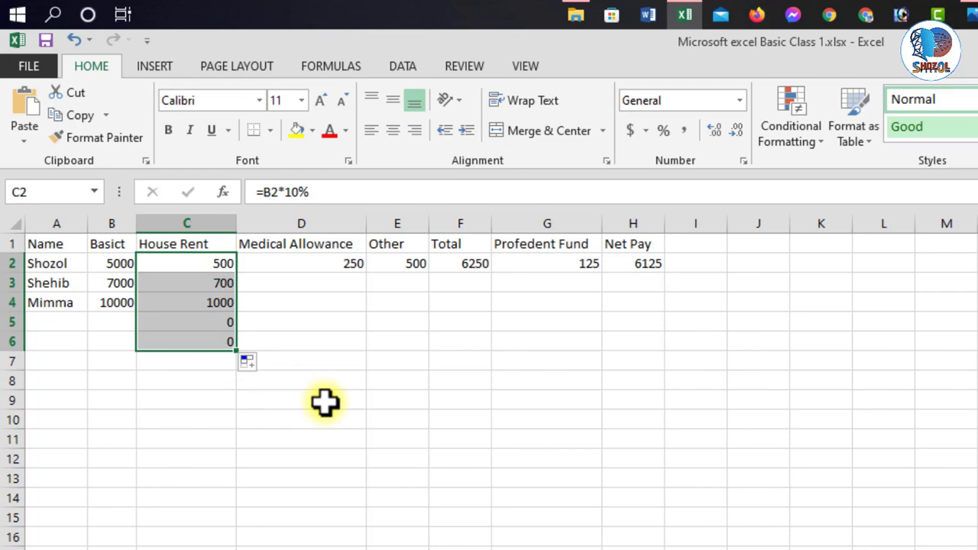
click(327, 267)
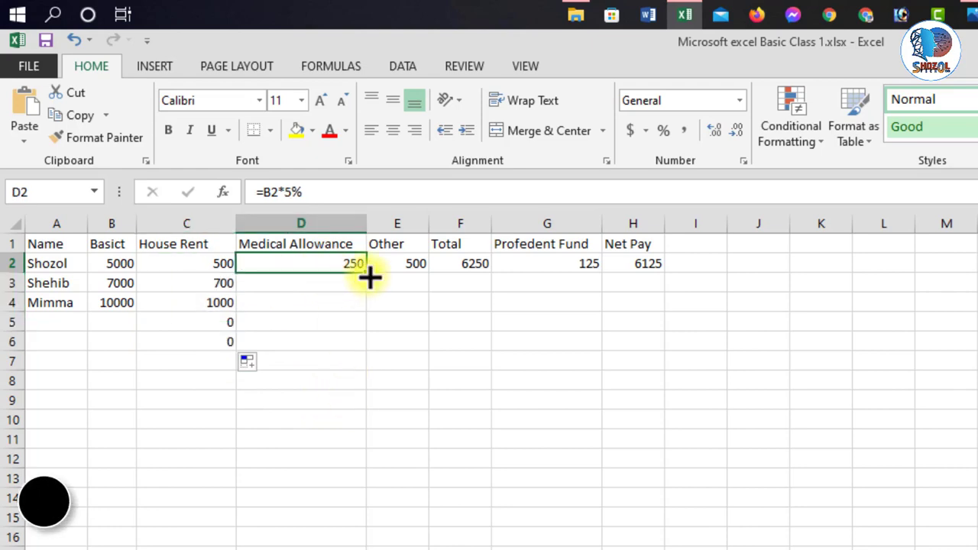
drag(369, 279, 372, 360)
click(413, 268)
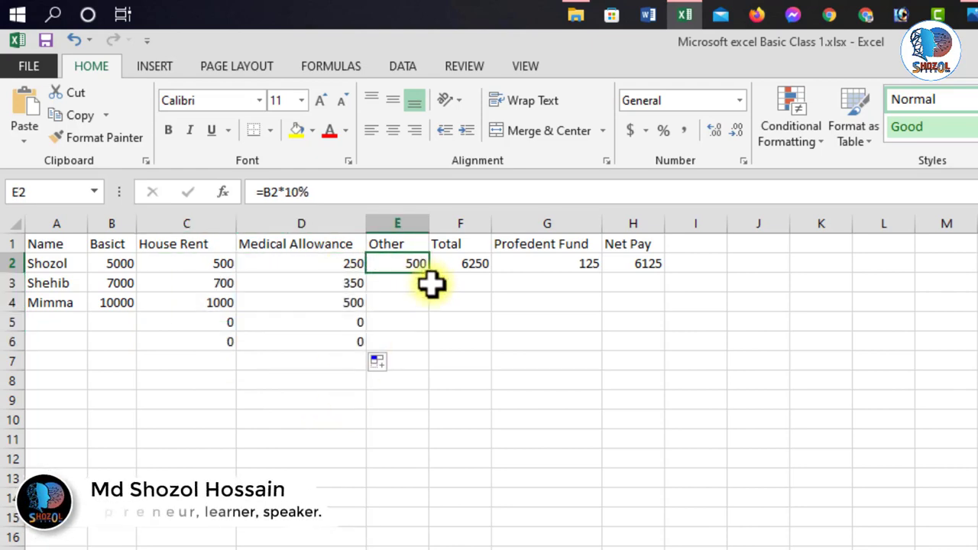
drag(430, 274, 426, 356)
- Fill the Total, Profedent Fund and Net Pay formulas in F2, G2 and H2 down to row 6
click(477, 263)
drag(491, 274, 481, 352)
click(546, 264)
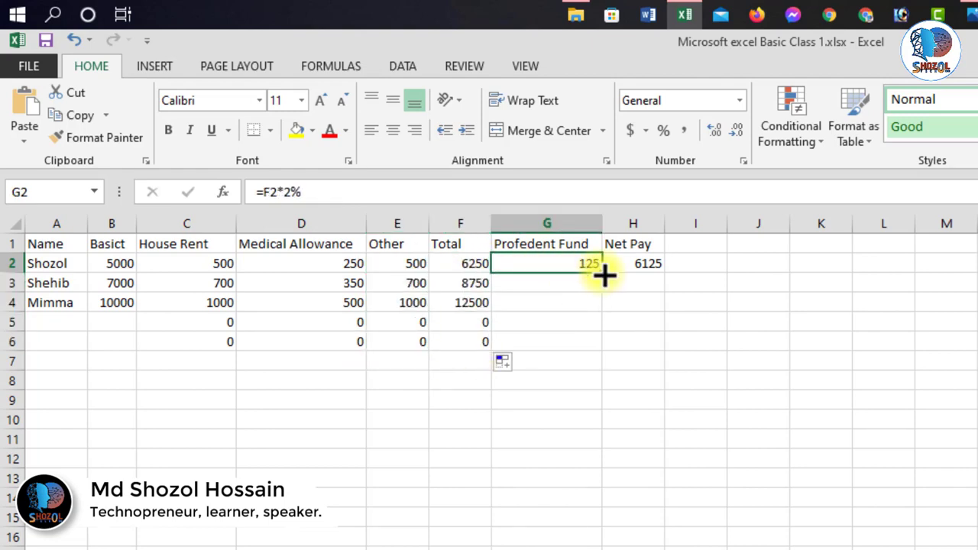
drag(603, 275, 658, 350)
click(648, 269)
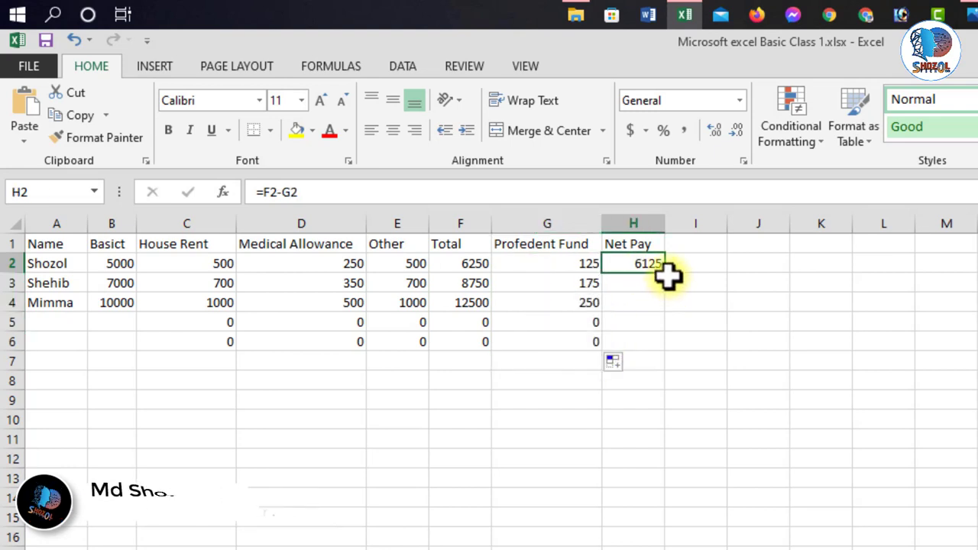
drag(665, 275, 666, 349)
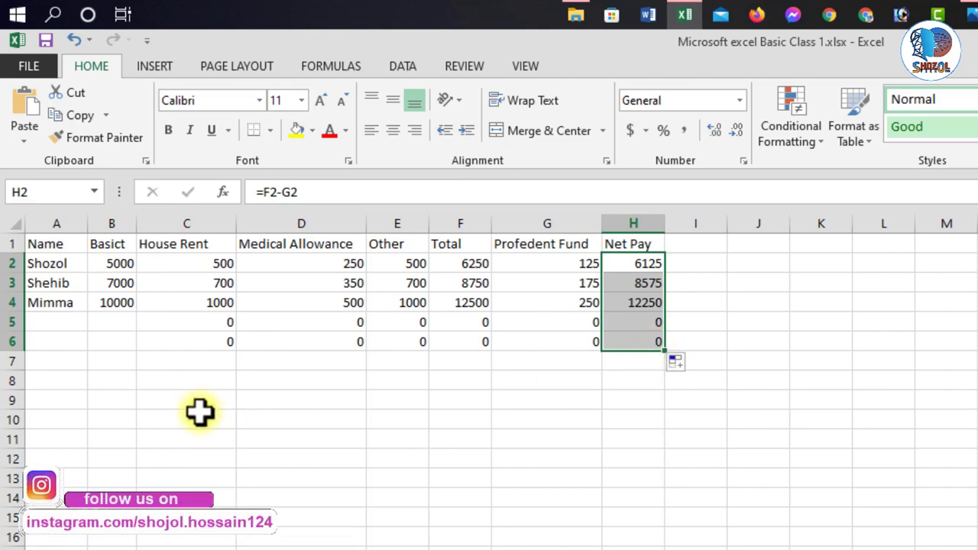
- Add a fourth employee in row 5 by entering the employee's name in A5 and a basic pay of 50000 in B5
click(55, 321)
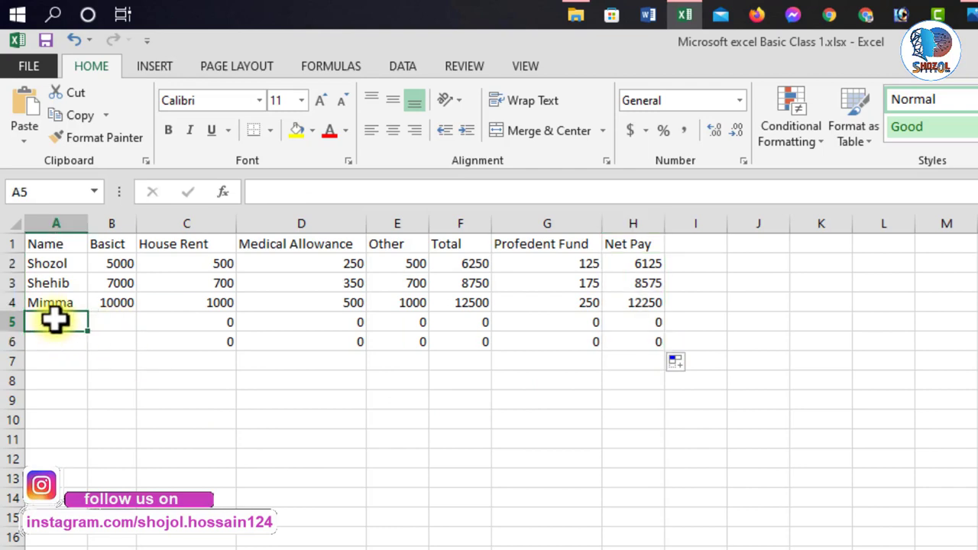
text(mimma)
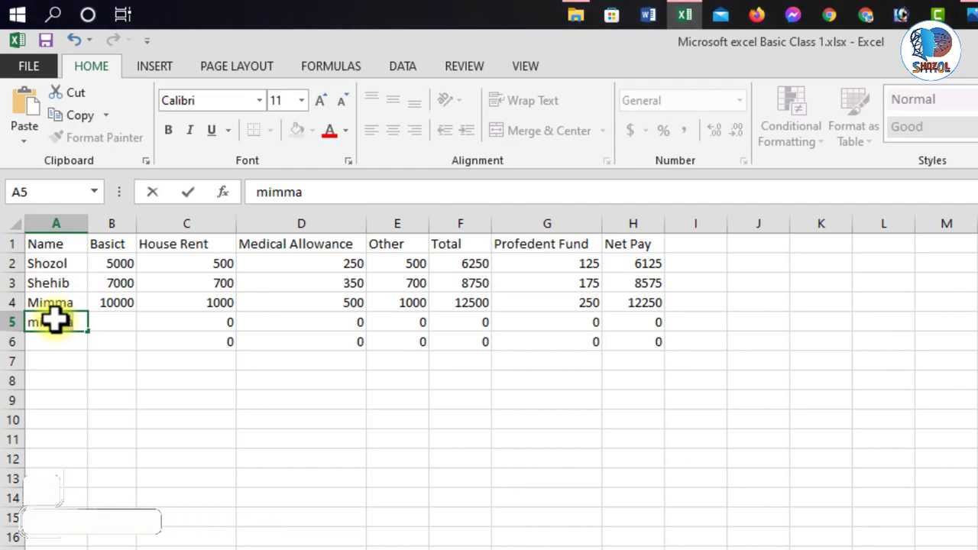
click(107, 324)
text(5)
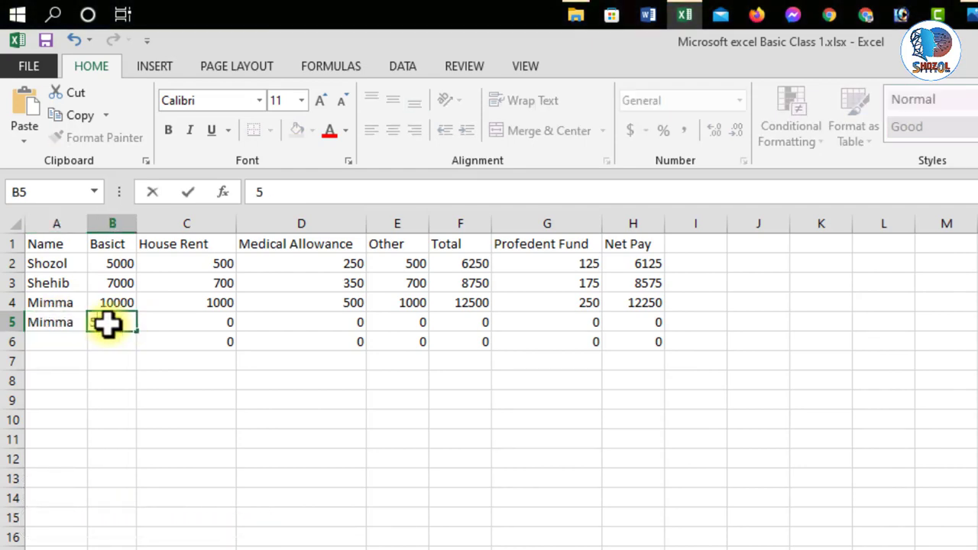
text(0000)
key(Return)
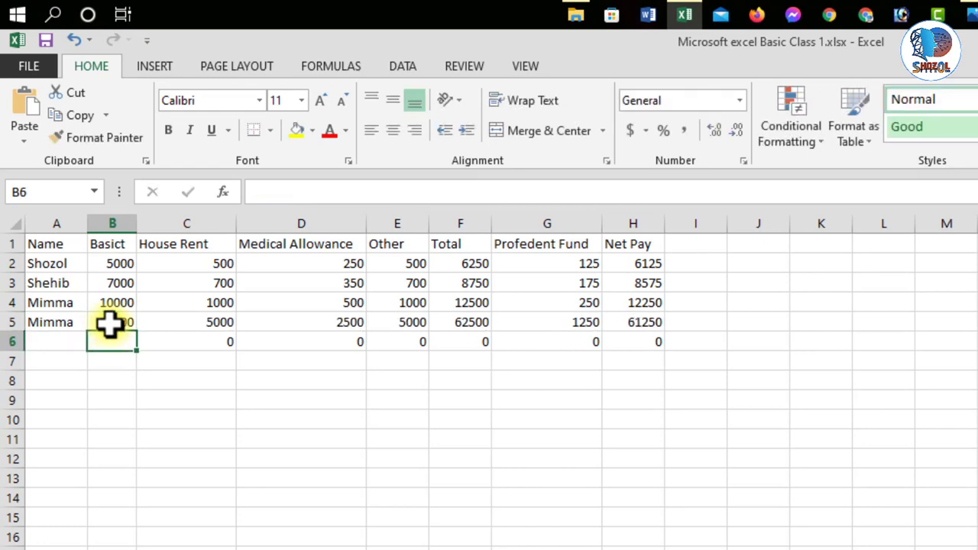
- Check the filled formulas in row 5 from House Rent in C5 through Net Pay in H5
click(226, 321)
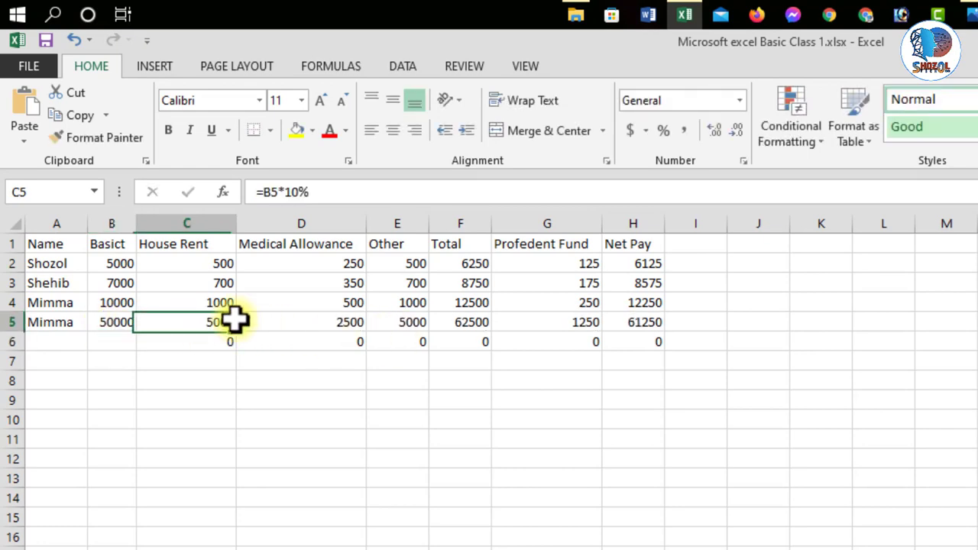
click(344, 314)
click(409, 319)
click(472, 314)
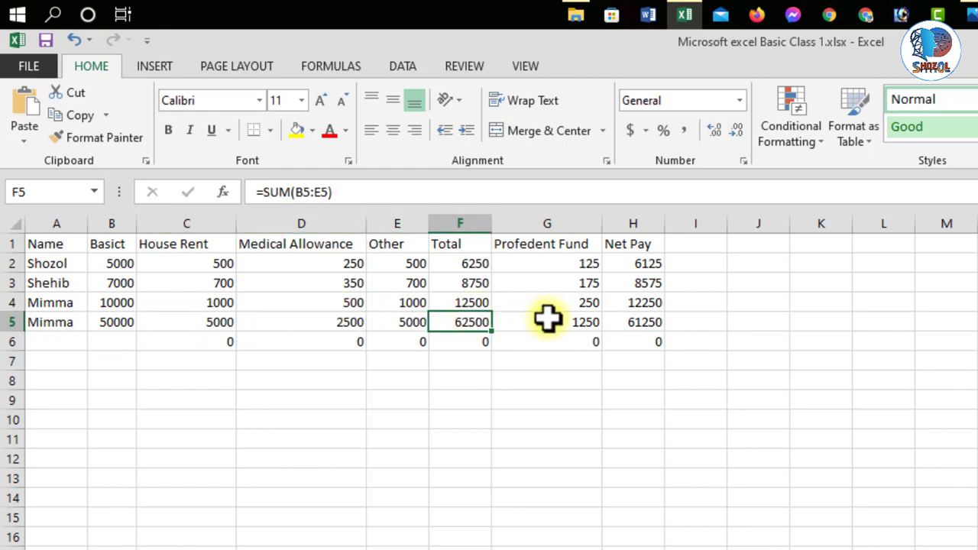
click(548, 320)
click(647, 321)
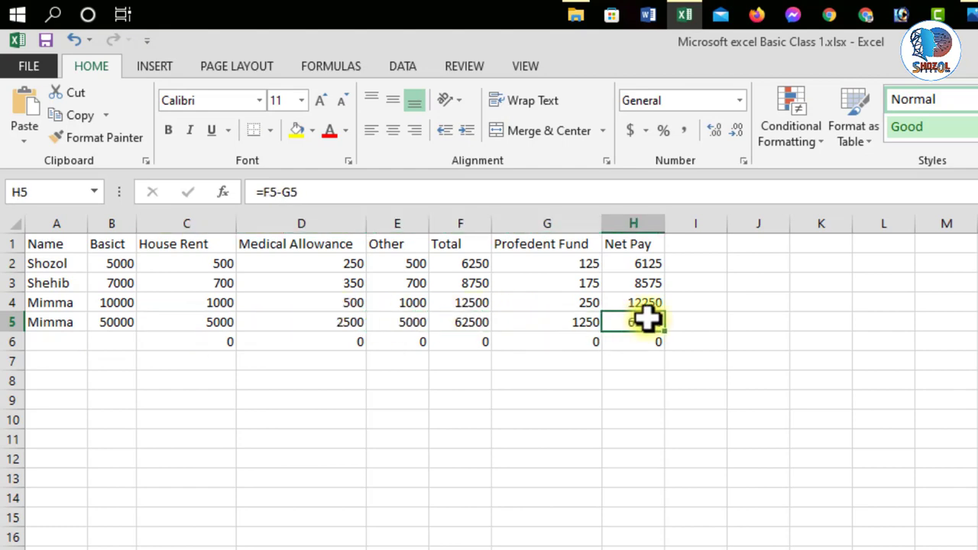